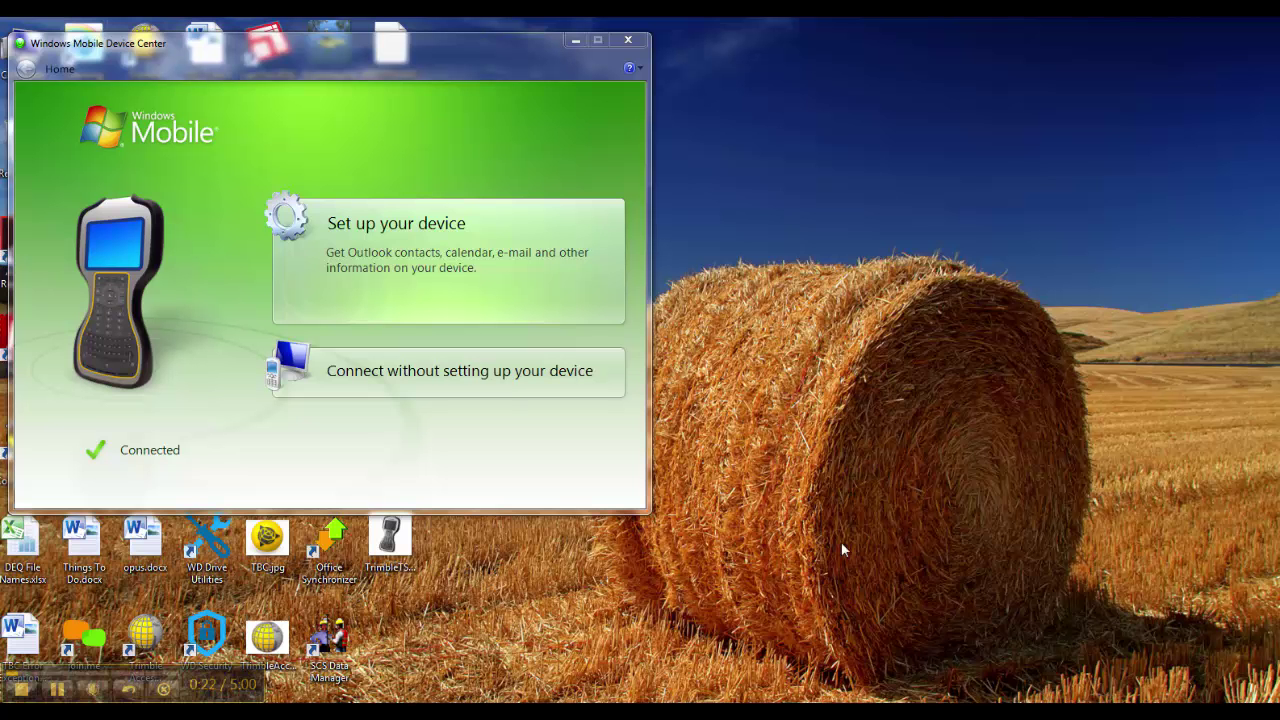
Connect to the TSC3 in Windows Mobile Device Center without setting up the device.
click(453, 383)
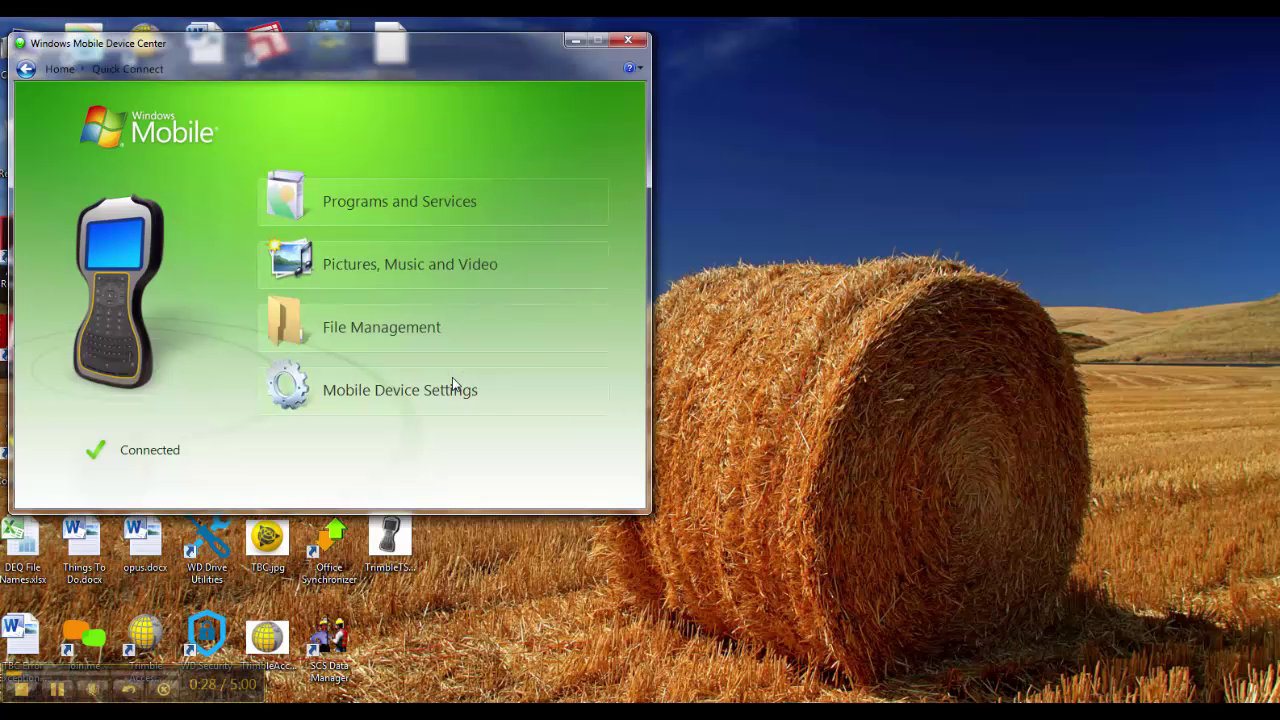
Browse the TSC3's root drive, check the Trimble Data folder, and drag a copy onto the desktop.
mouse_move(408, 345)
click(395, 308)
double_click(452, 246)
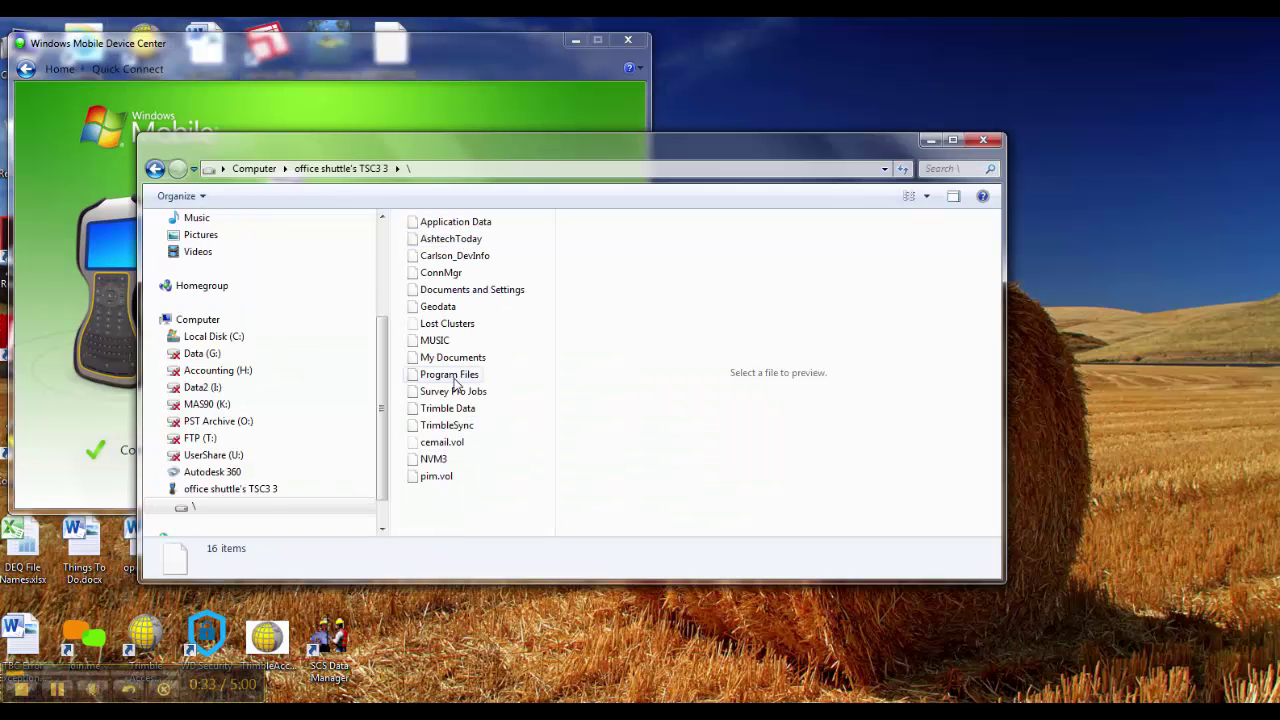
double_click(455, 412)
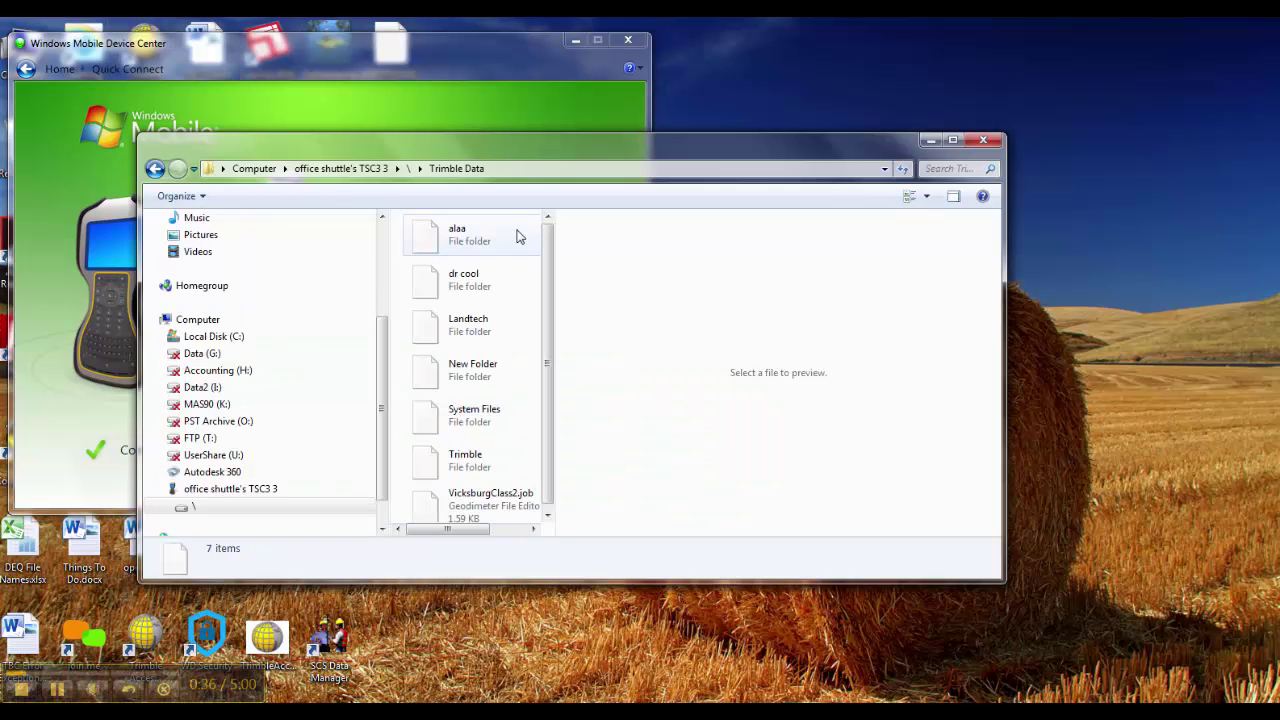
click(155, 168)
drag(447, 408, 1142, 351)
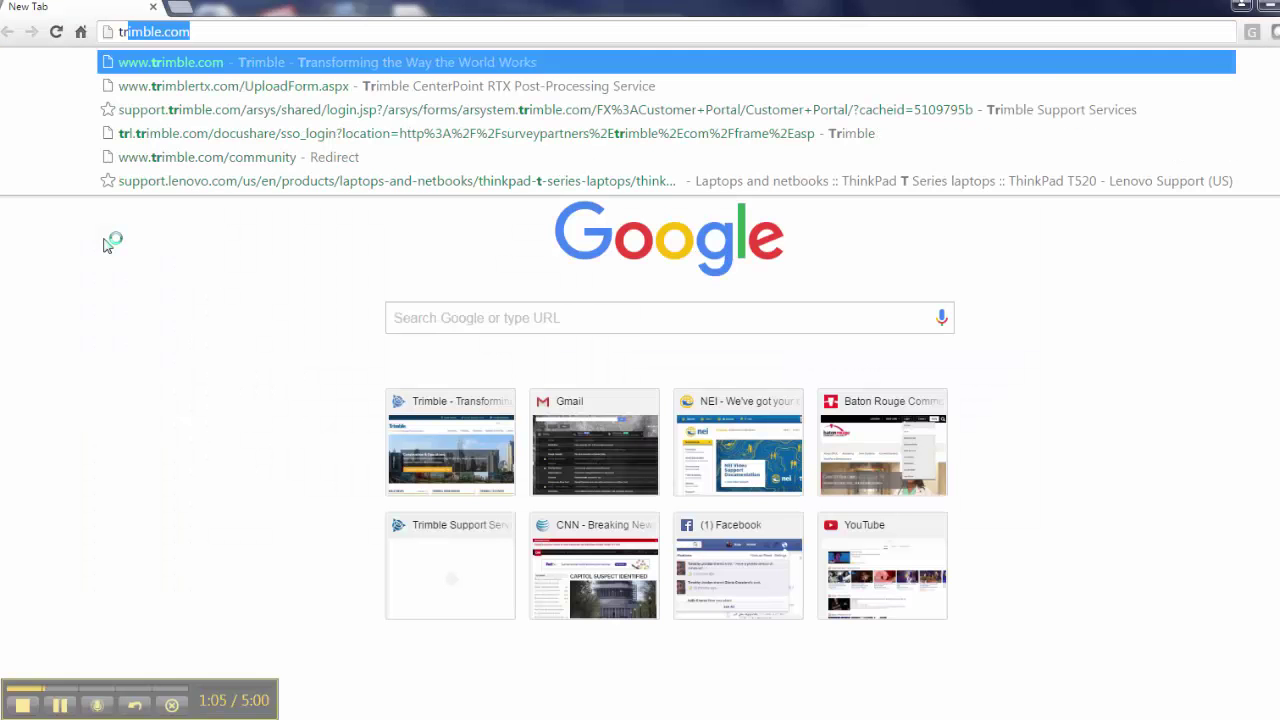
On trimble.com, go through Support A-Z, find 'Tsc3', and open the Trimble TSC3 Controller page.
key(Return)
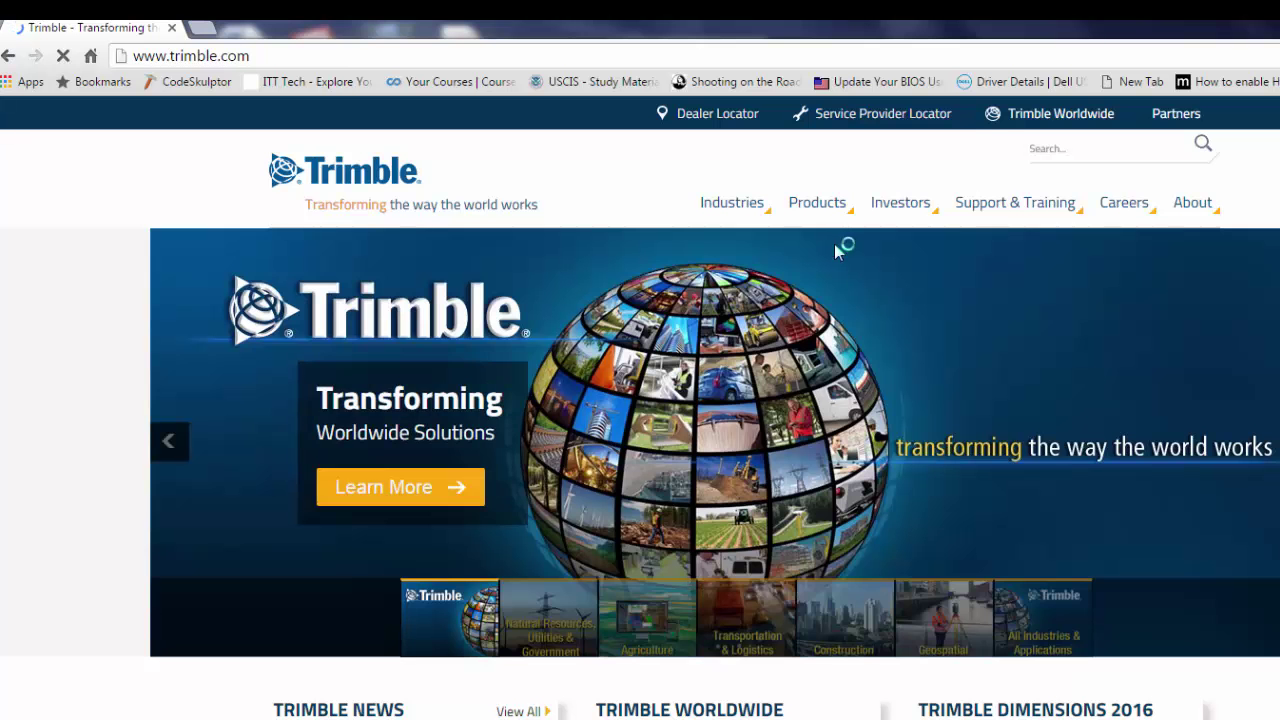
mouse_move(986, 214)
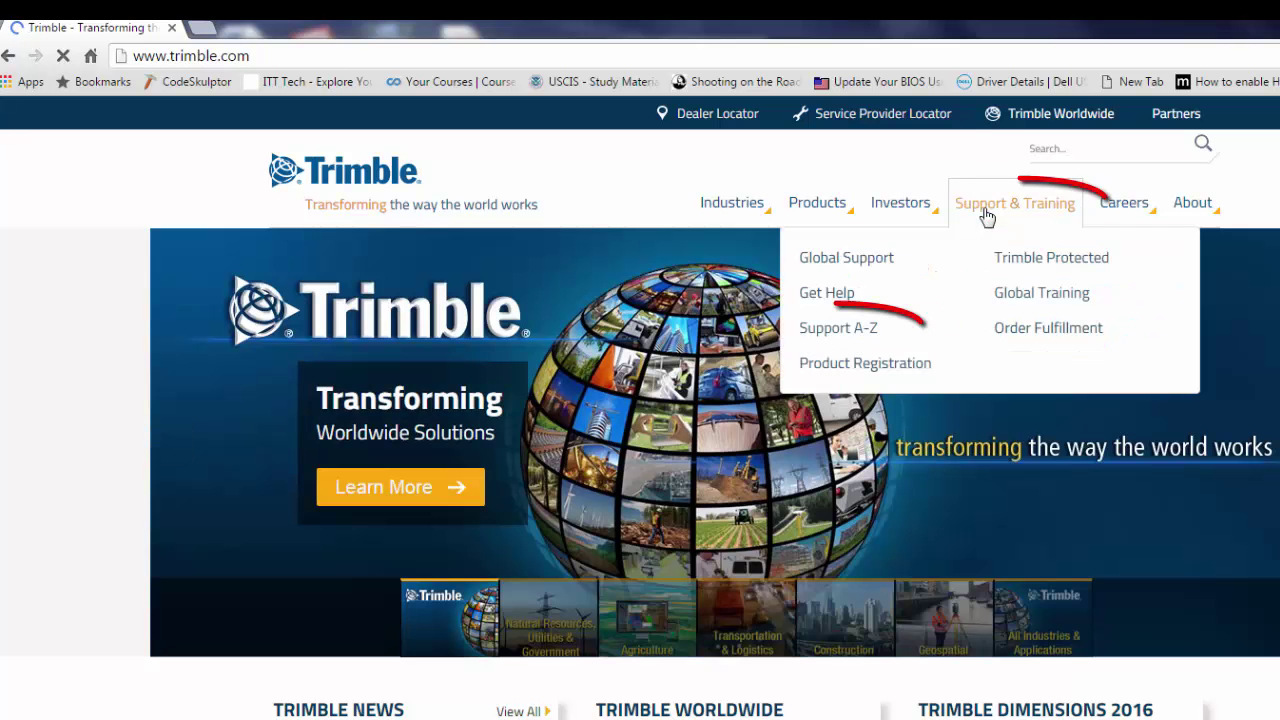
click(852, 334)
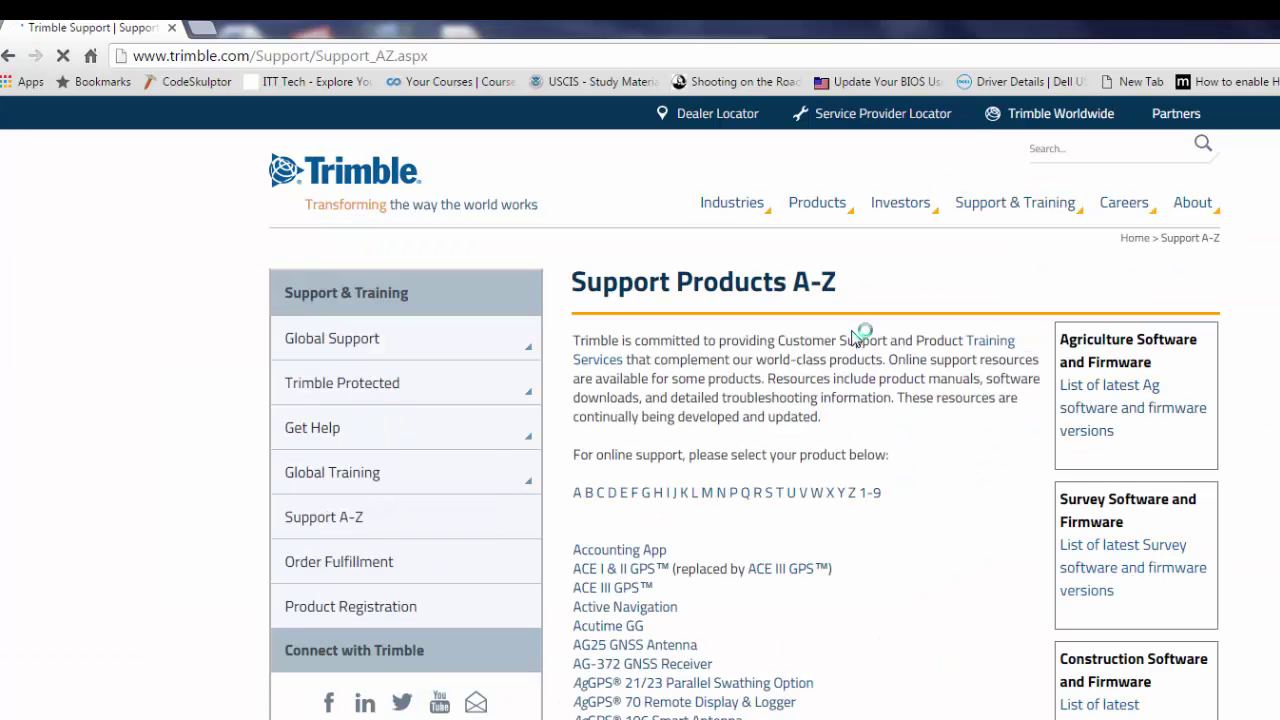
text(Tsc3)
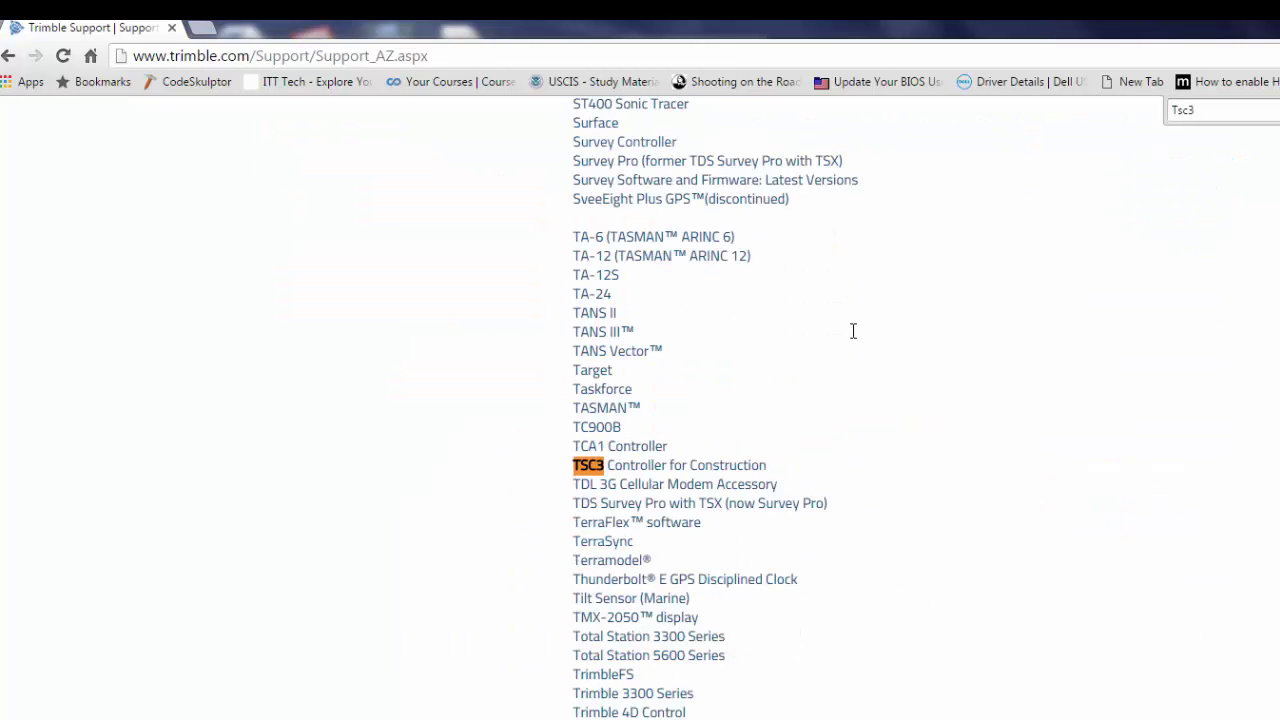
key(Return)
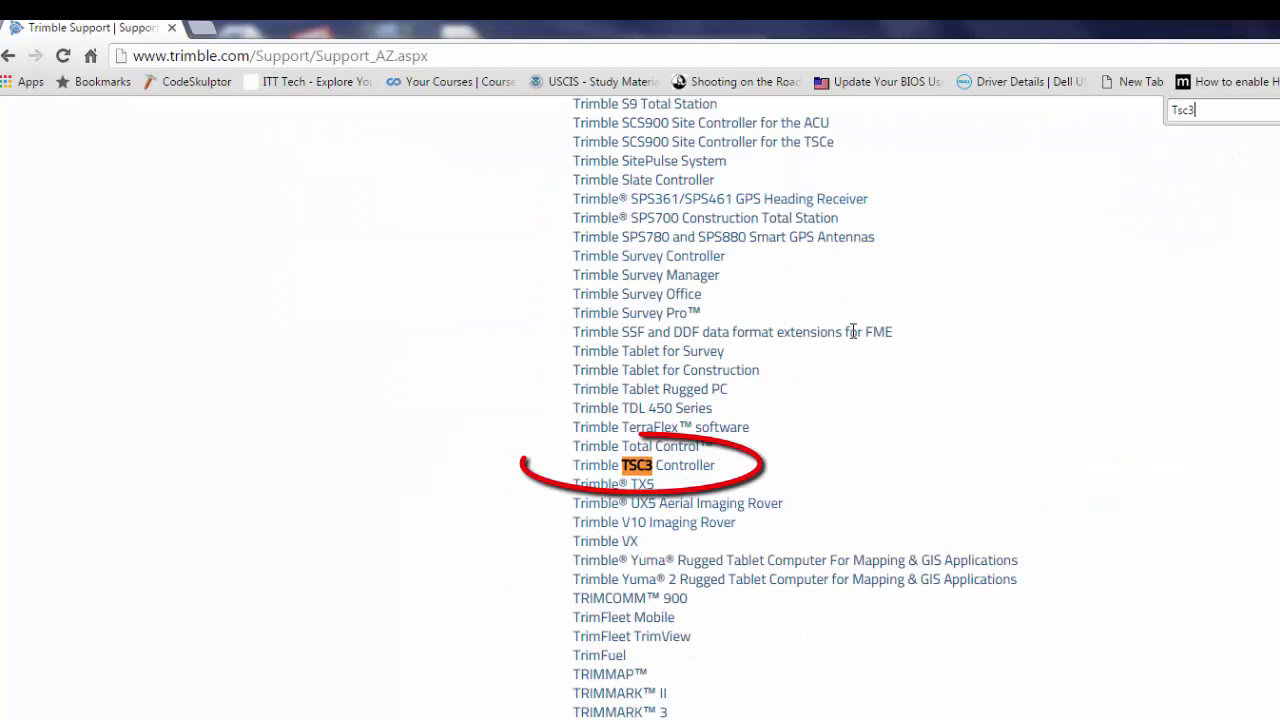
click(675, 475)
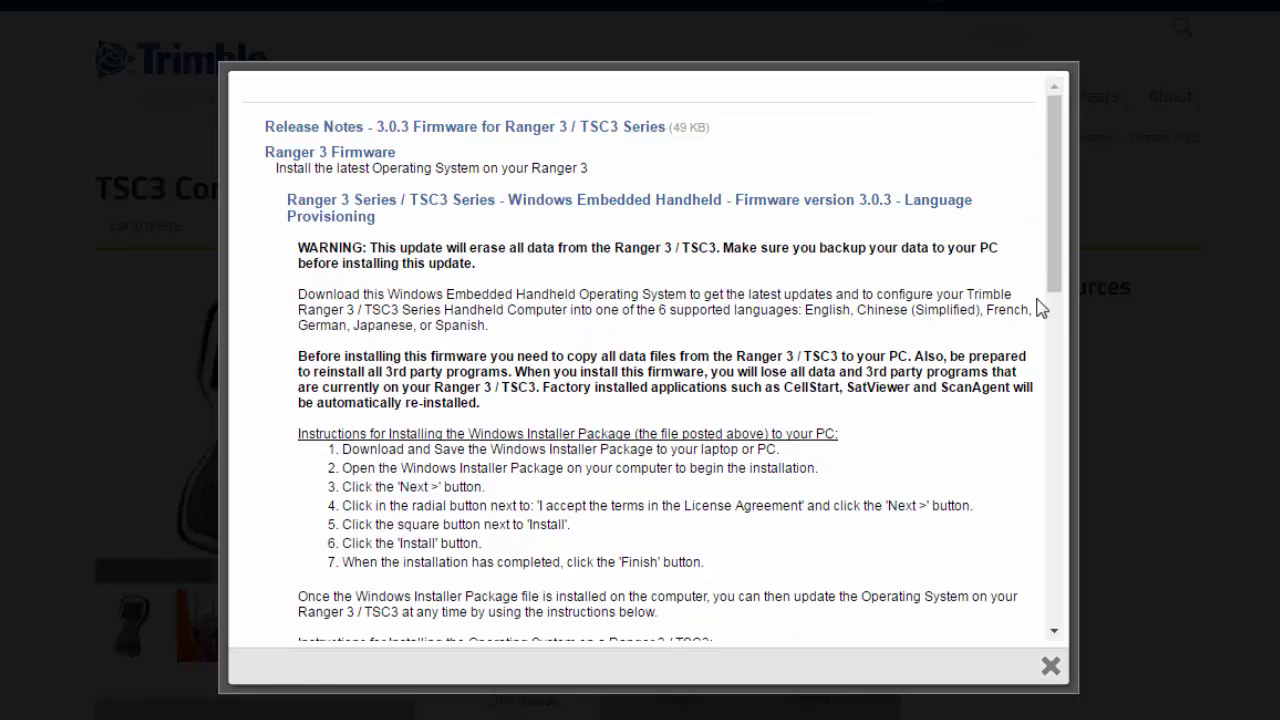
Scroll to and read the firmware 3.0.3 warning and installation instructions.
drag(1060, 229, 1055, 269)
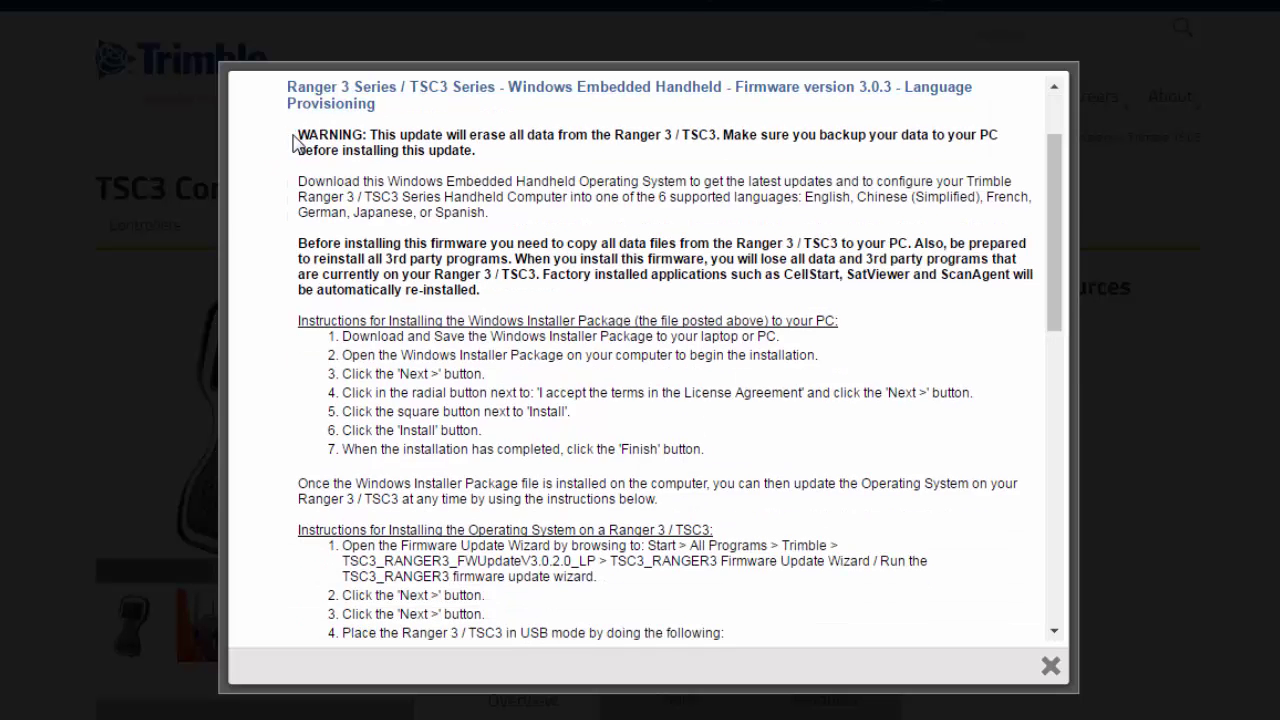
drag(300, 142, 794, 520)
click(1000, 294)
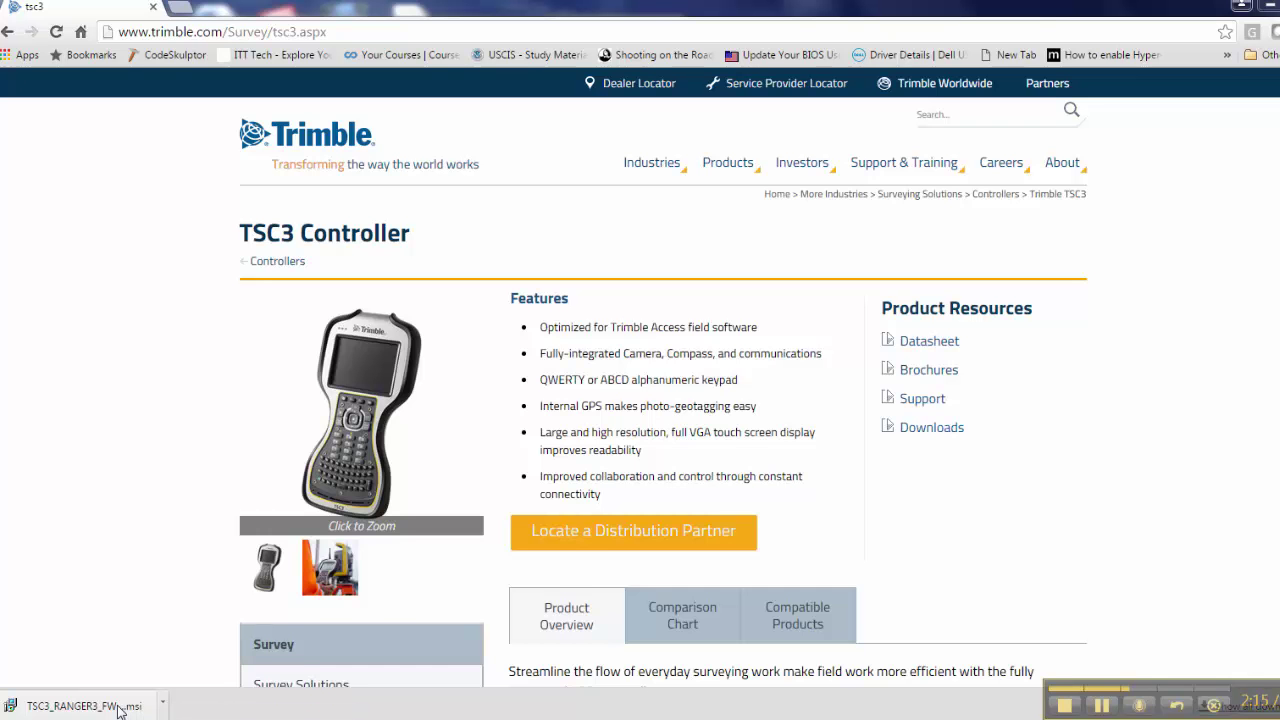
Run the downloaded .msi, accepting the licence, and complete a full install of the 3.0.3.0 firmware updater.
click(85, 706)
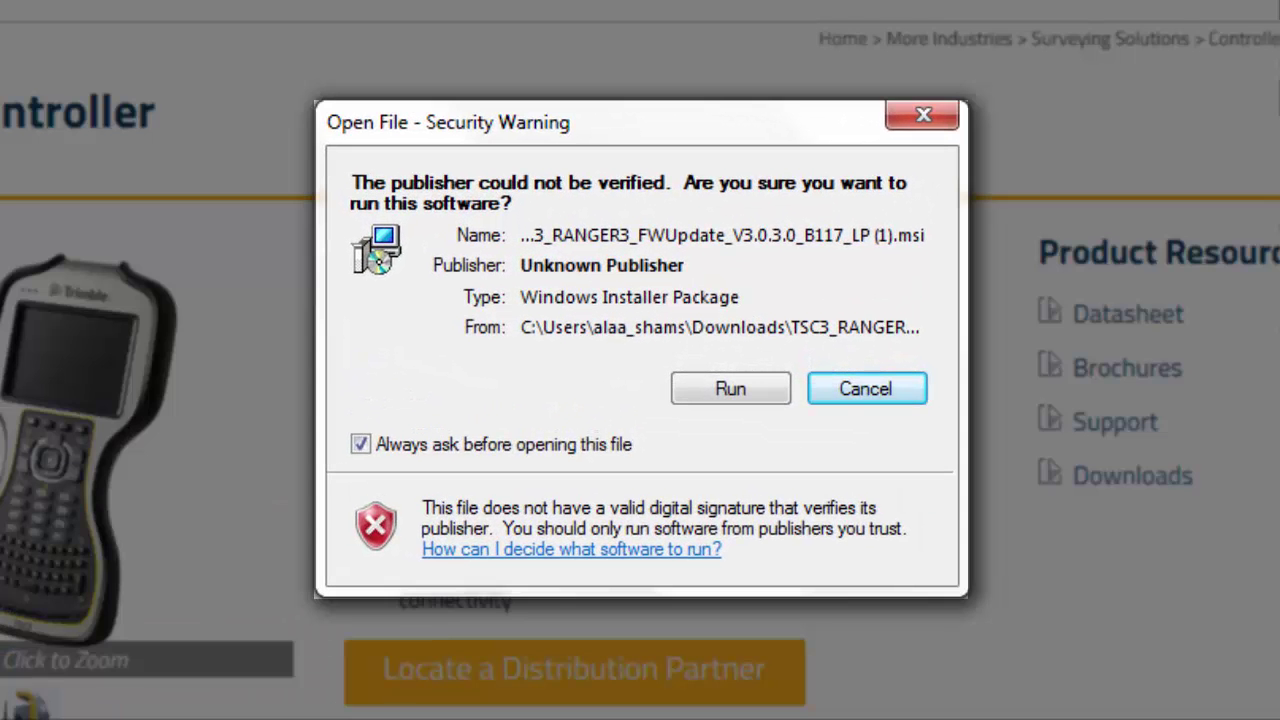
click(731, 388)
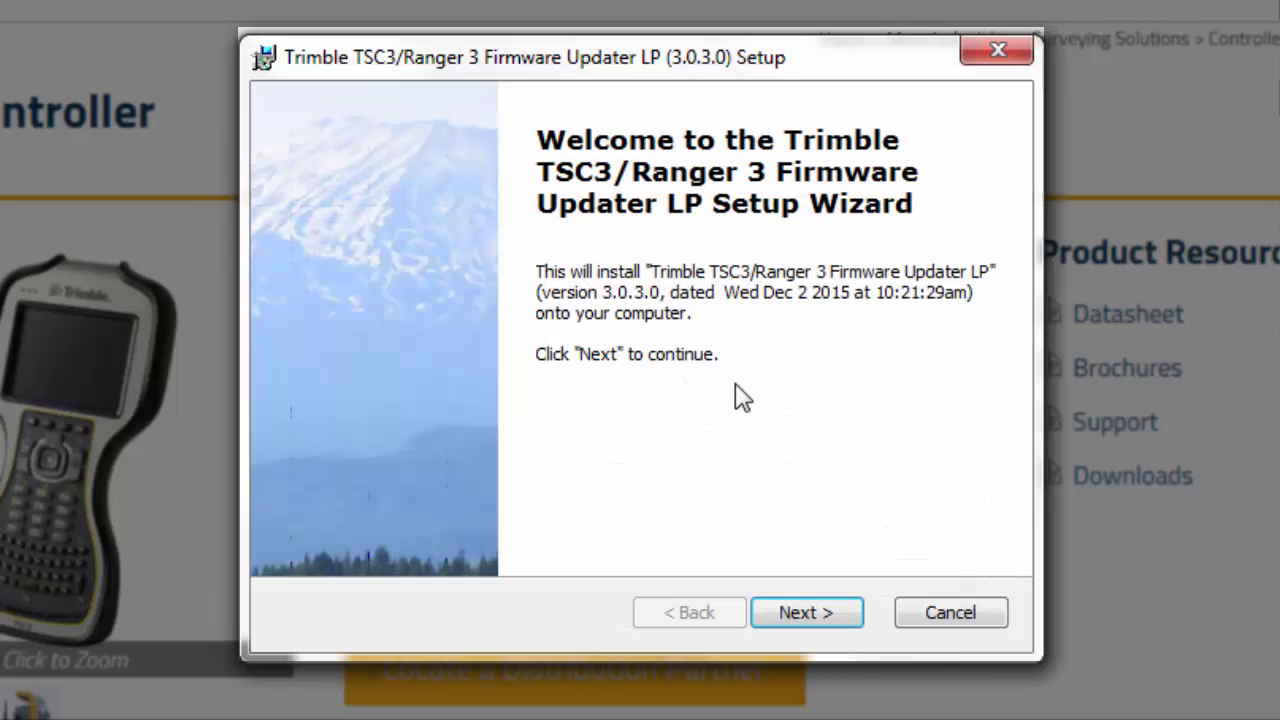
click(810, 612)
click(426, 506)
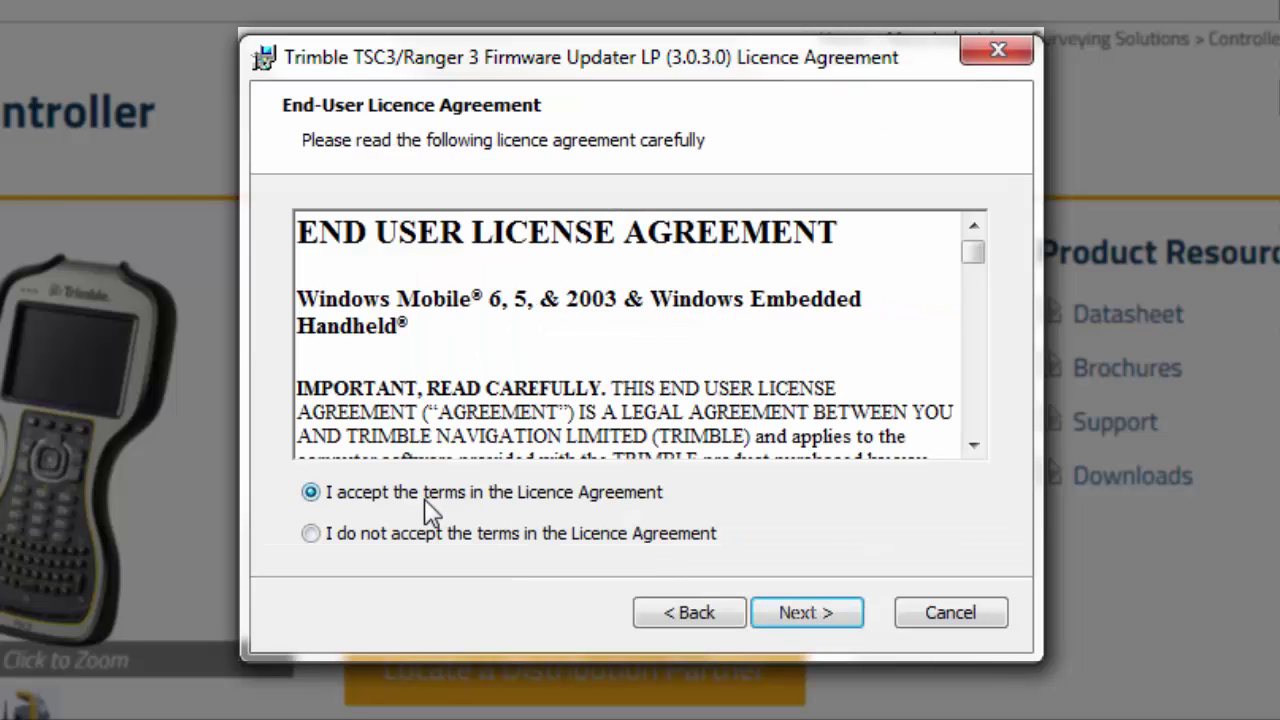
click(789, 616)
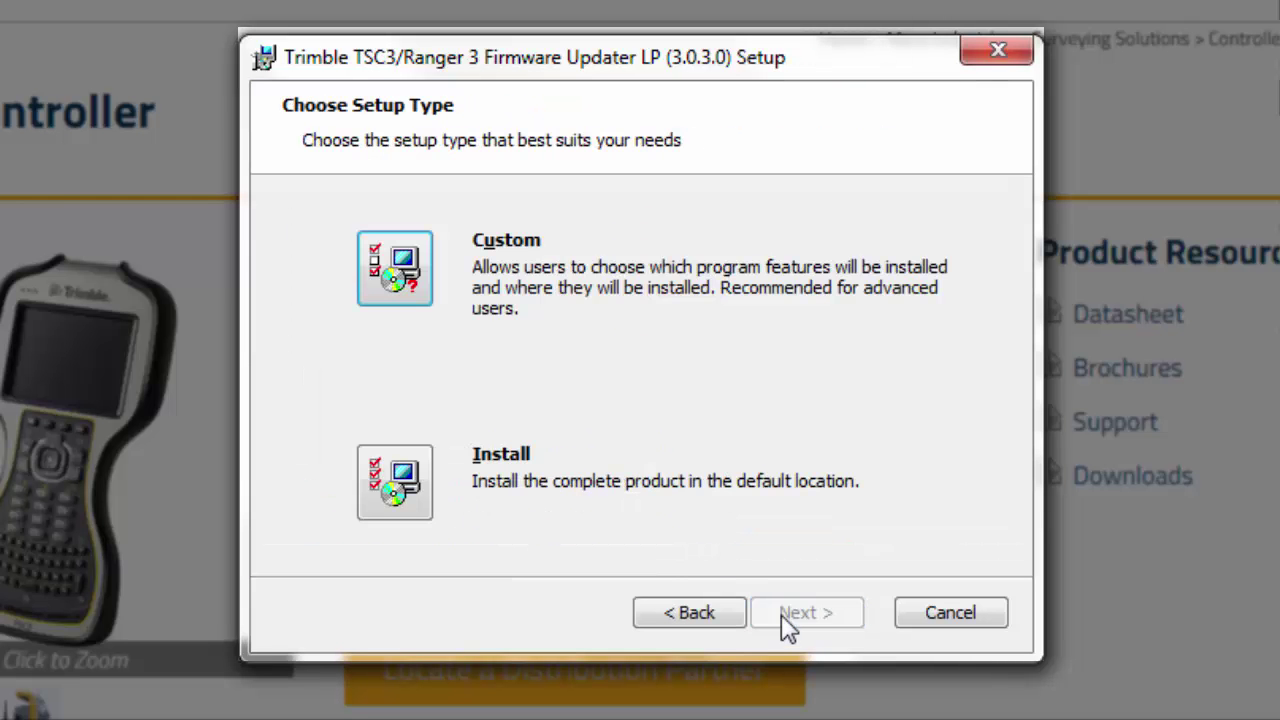
click(401, 508)
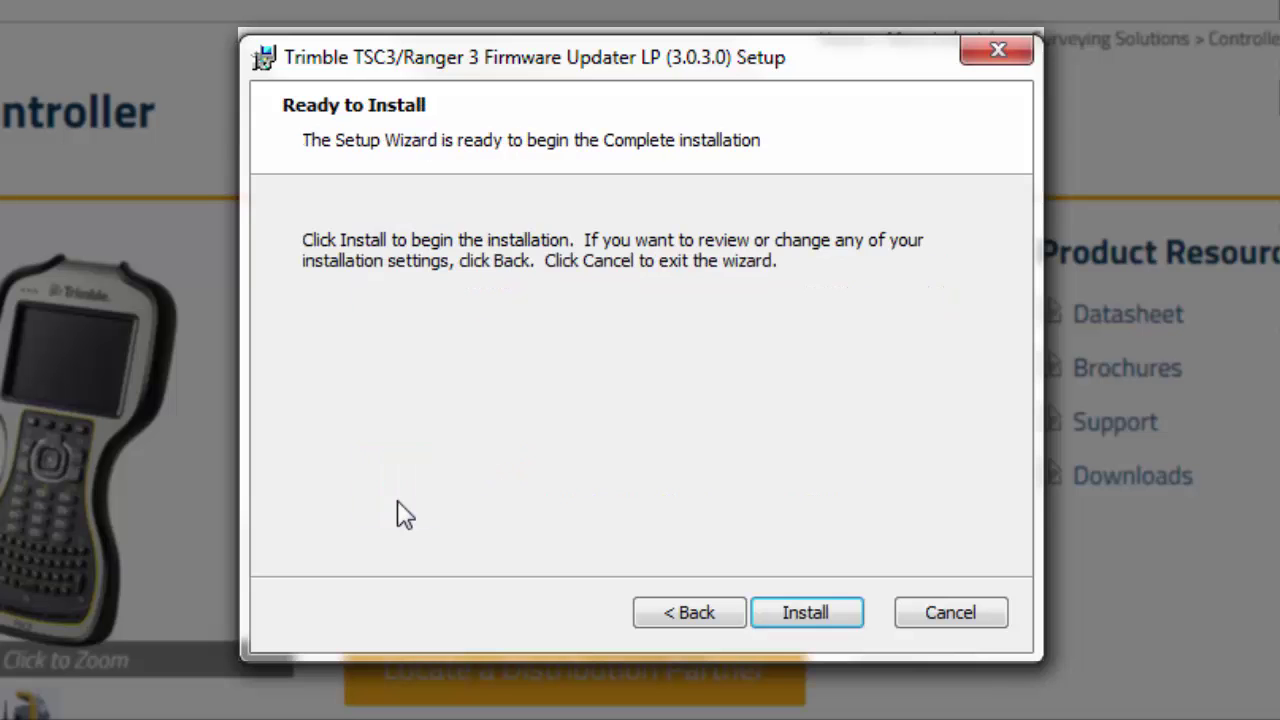
click(822, 626)
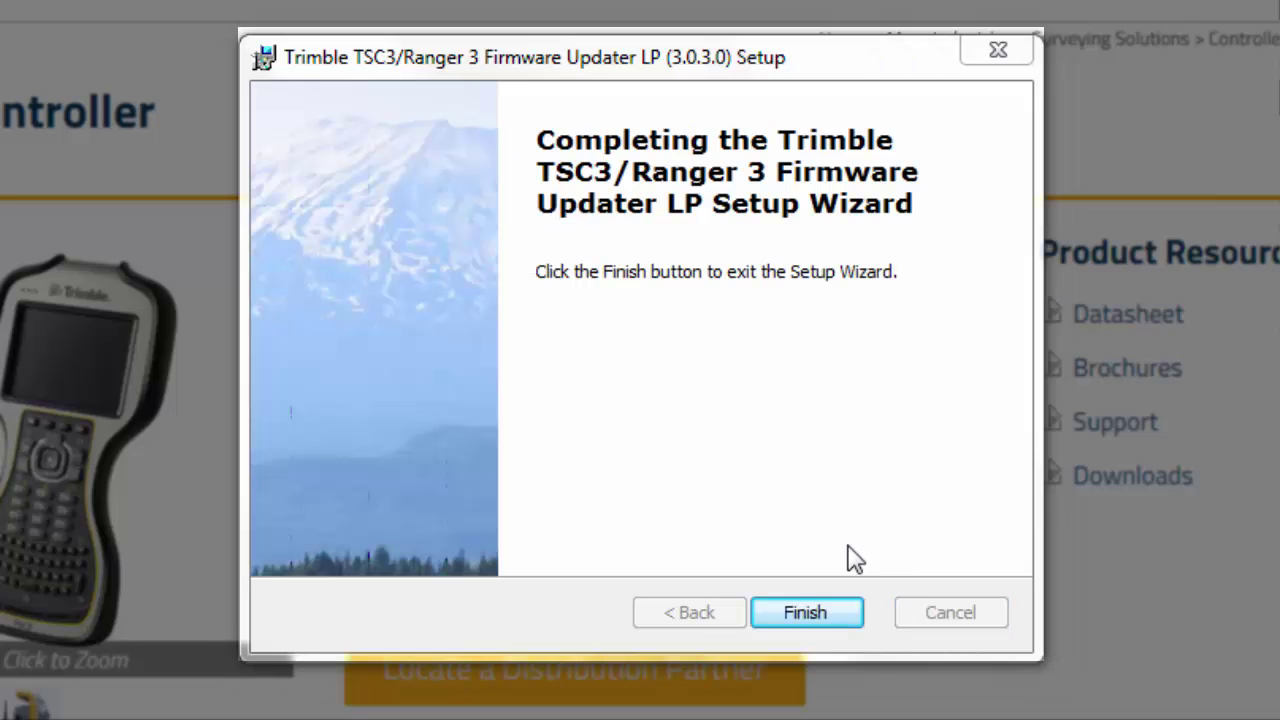
click(818, 606)
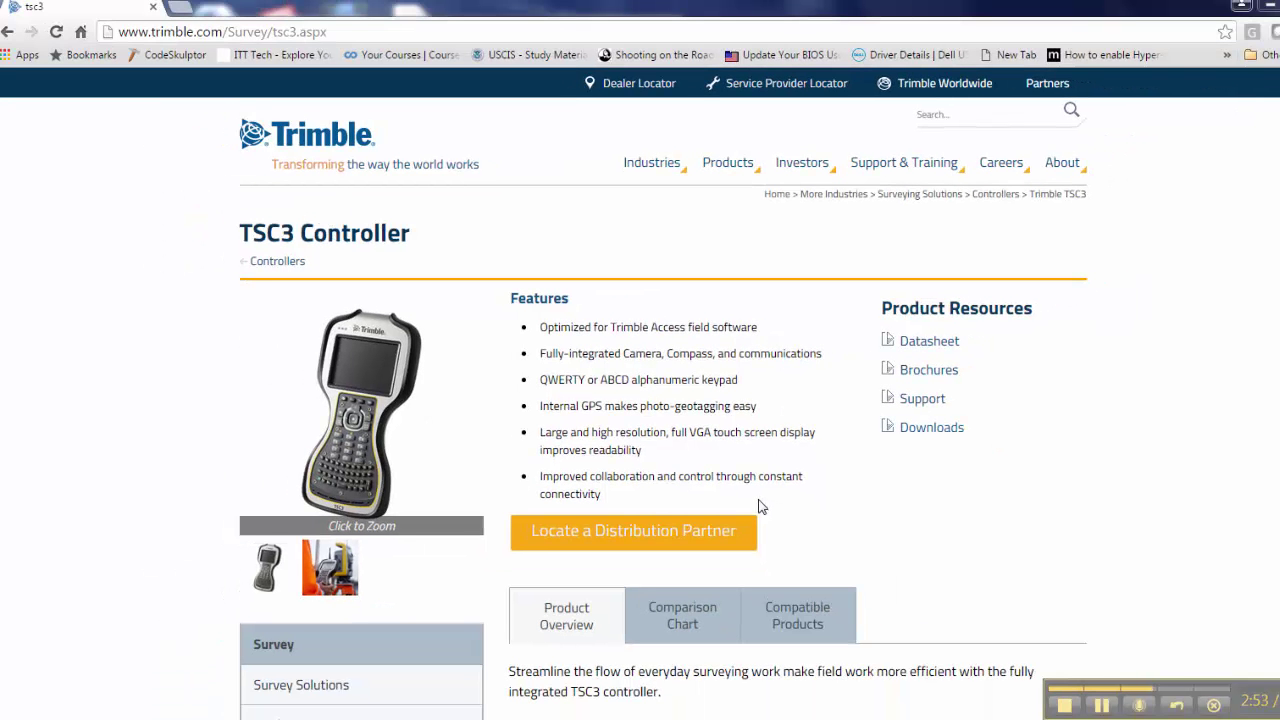
Launch the Firmware Update Wizard from Start > All Programs > Trimble > TSC3_RANGER3_FWUpdateV3.0.3.0_LP.
key(super)
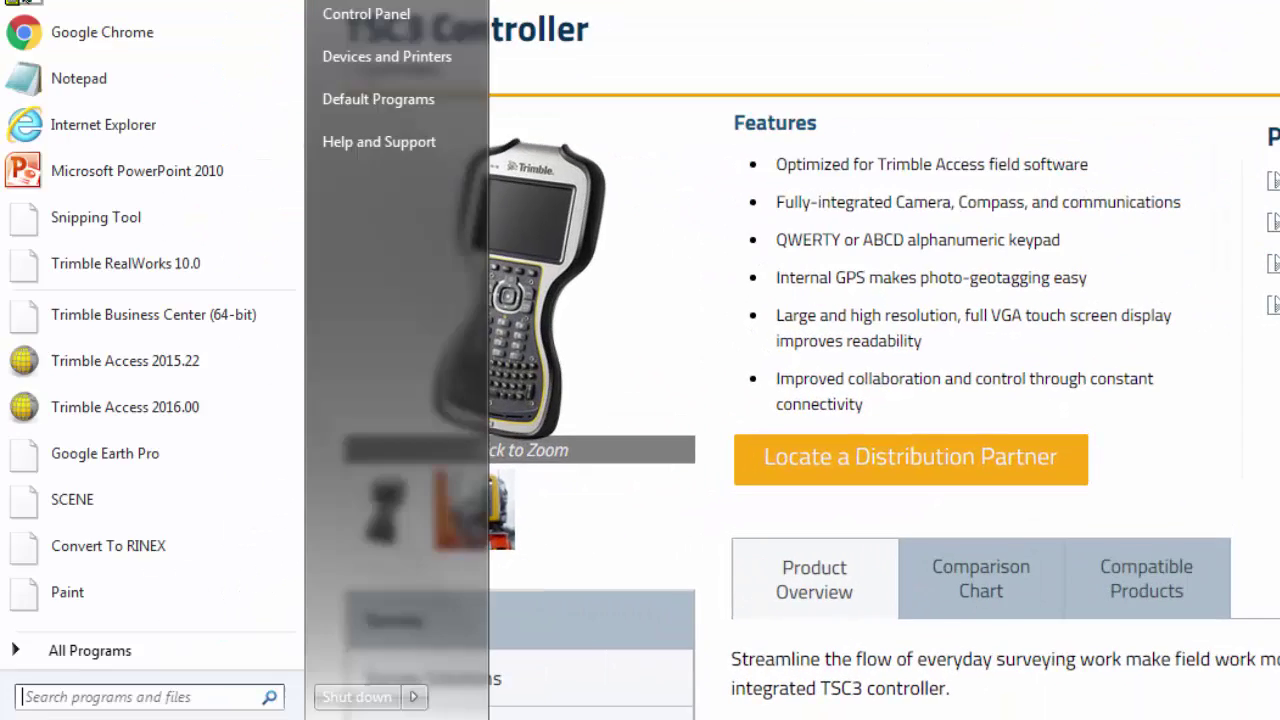
click(60, 651)
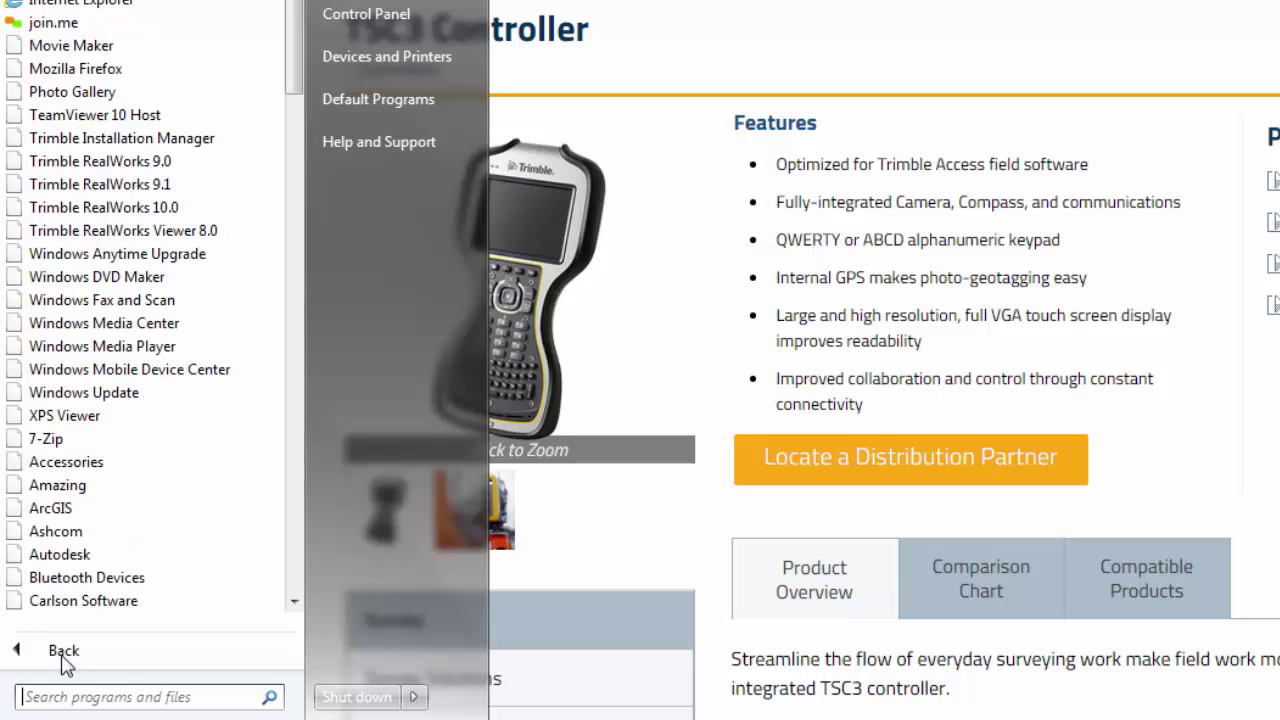
mouse_move(297, 17)
mouse_down()
mouse_move(280, 274)
mouse_move(280, 312)
mouse_move(295, 306)
mouse_move(294, 534)
mouse_up()
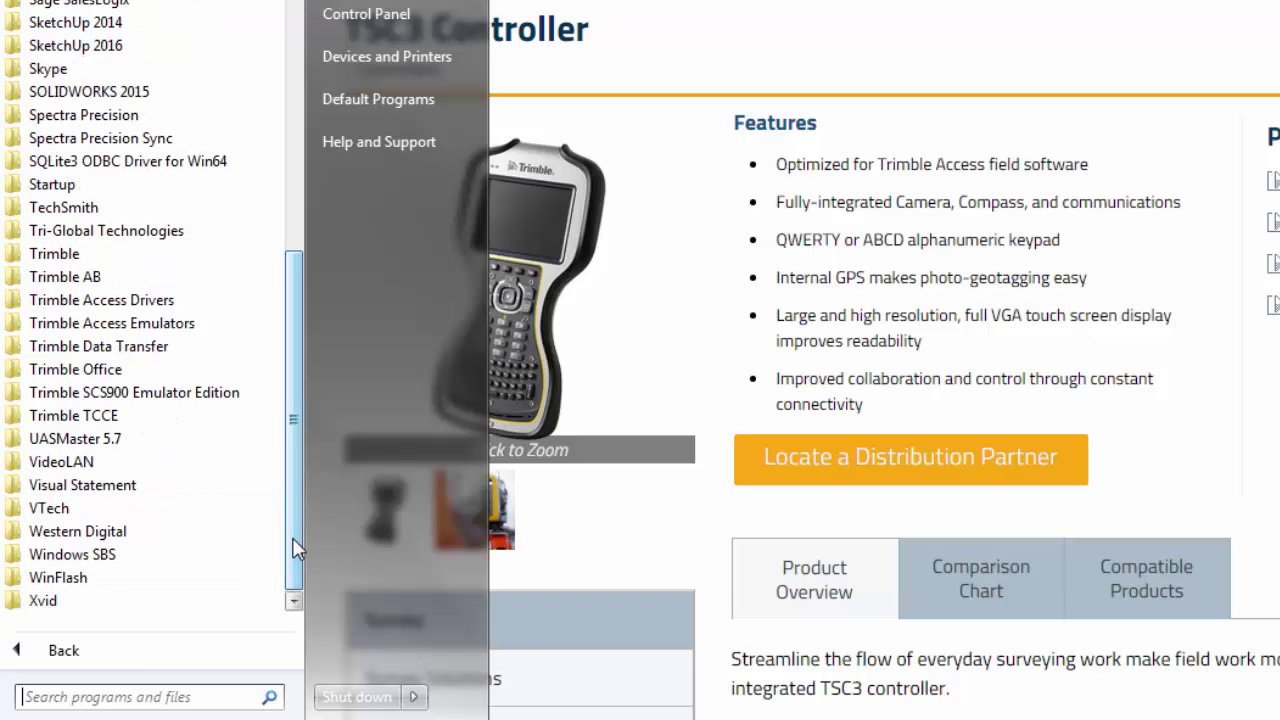
click(55, 256)
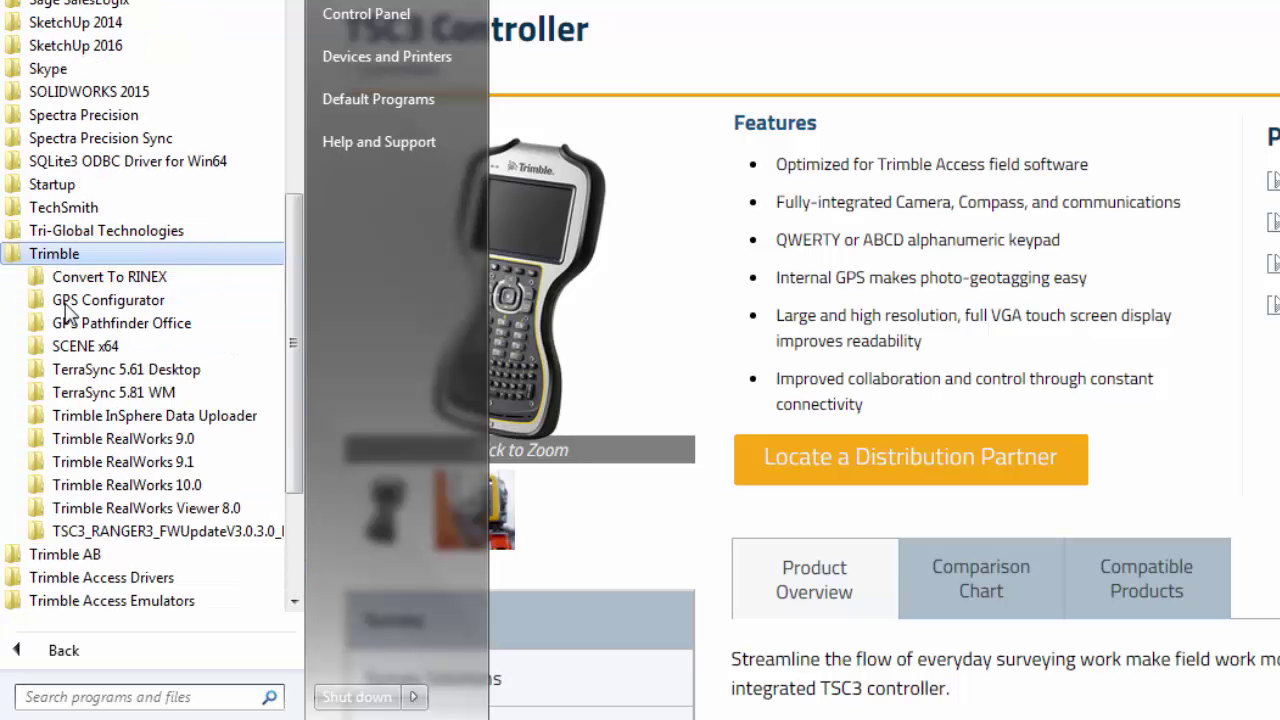
click(133, 536)
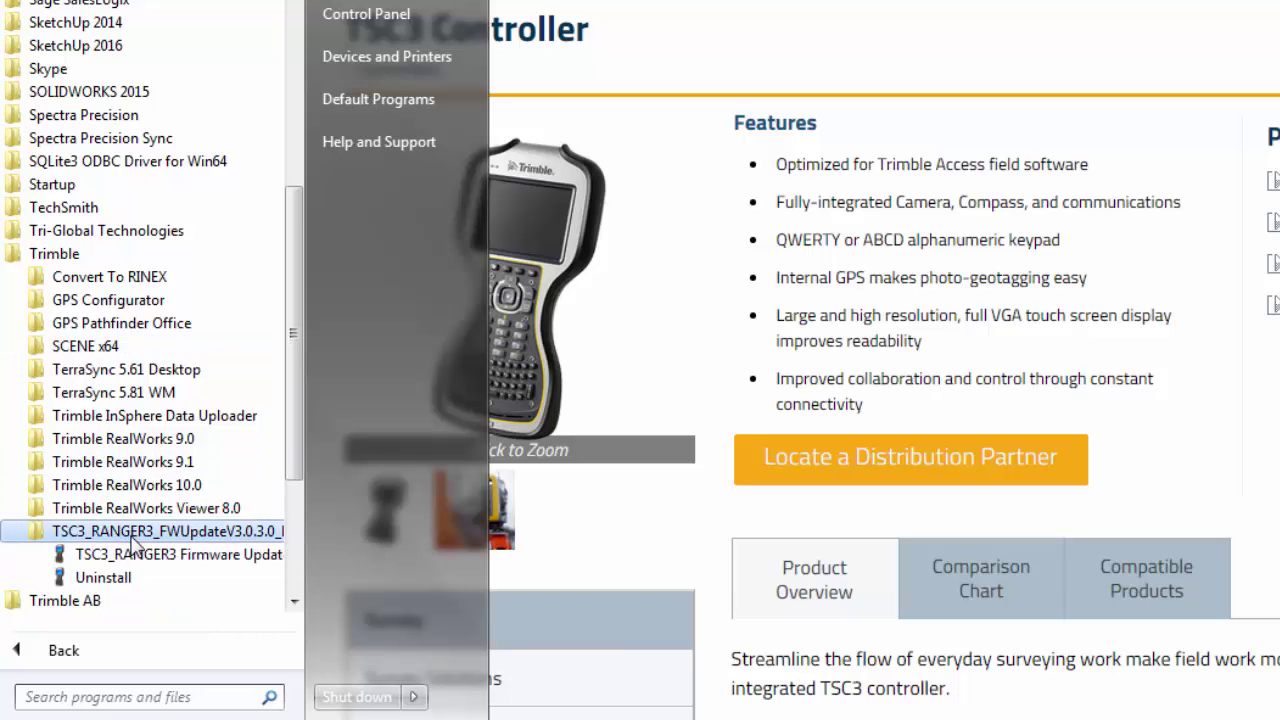
click(133, 556)
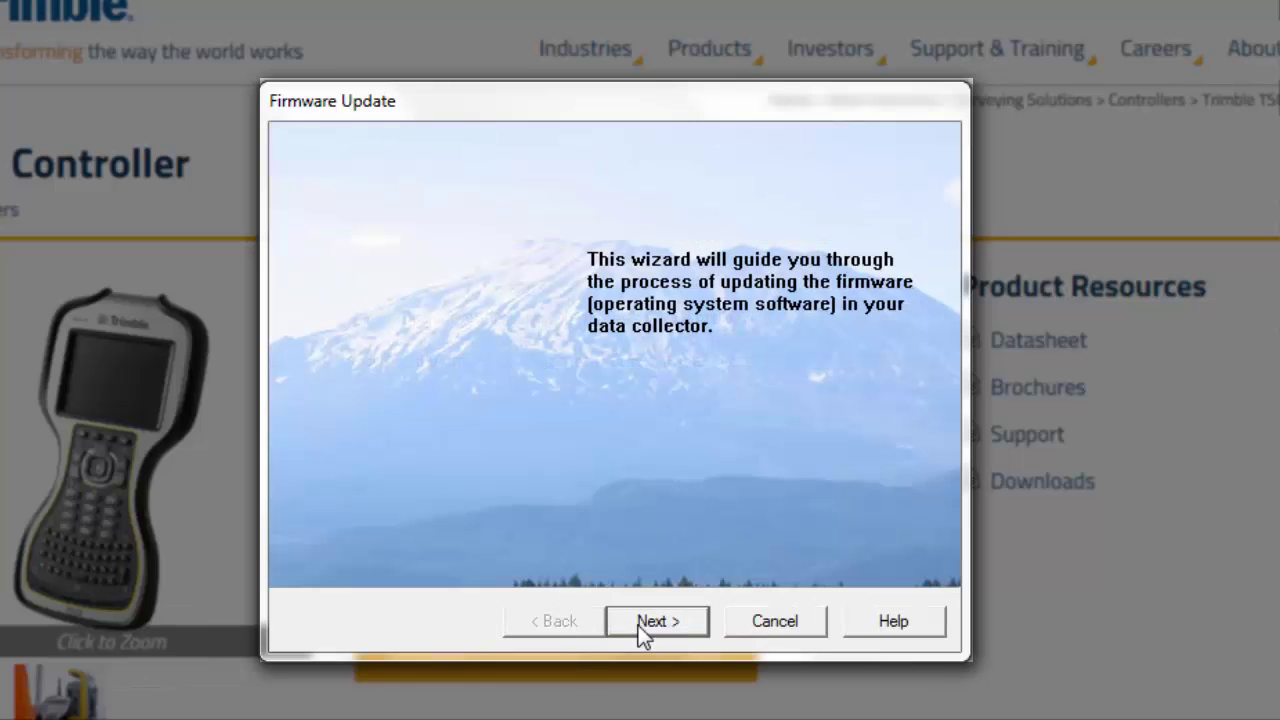
Advance the firmware update wizard past its welcome page and the backup warning.
click(640, 625)
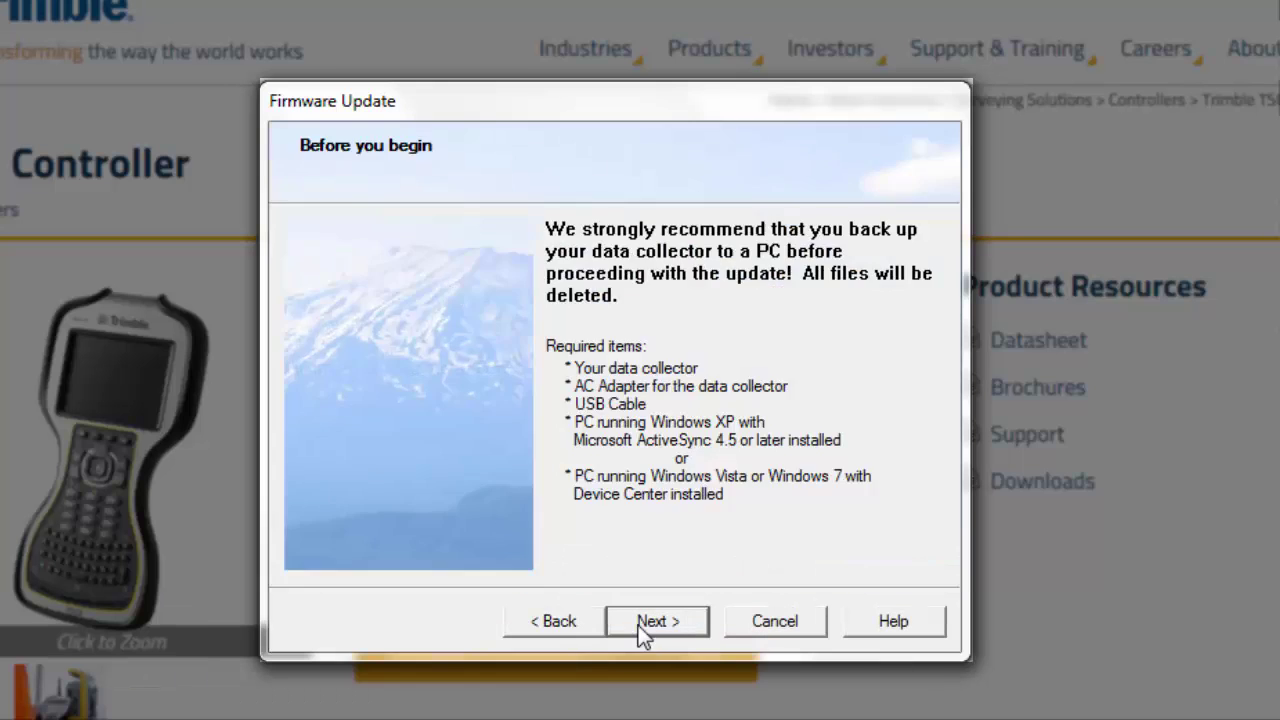
click(640, 625)
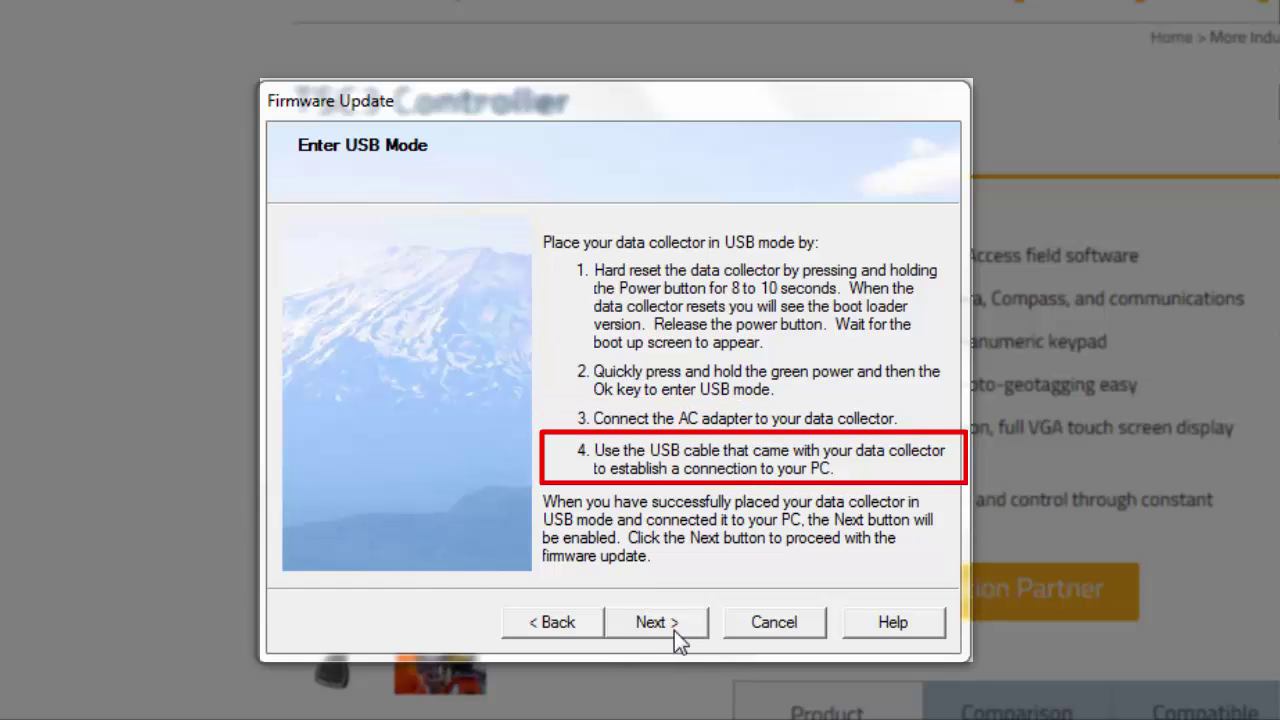
Continue past the file list, accept the licence, run the TSC3 operating system update, and finish.
click(659, 626)
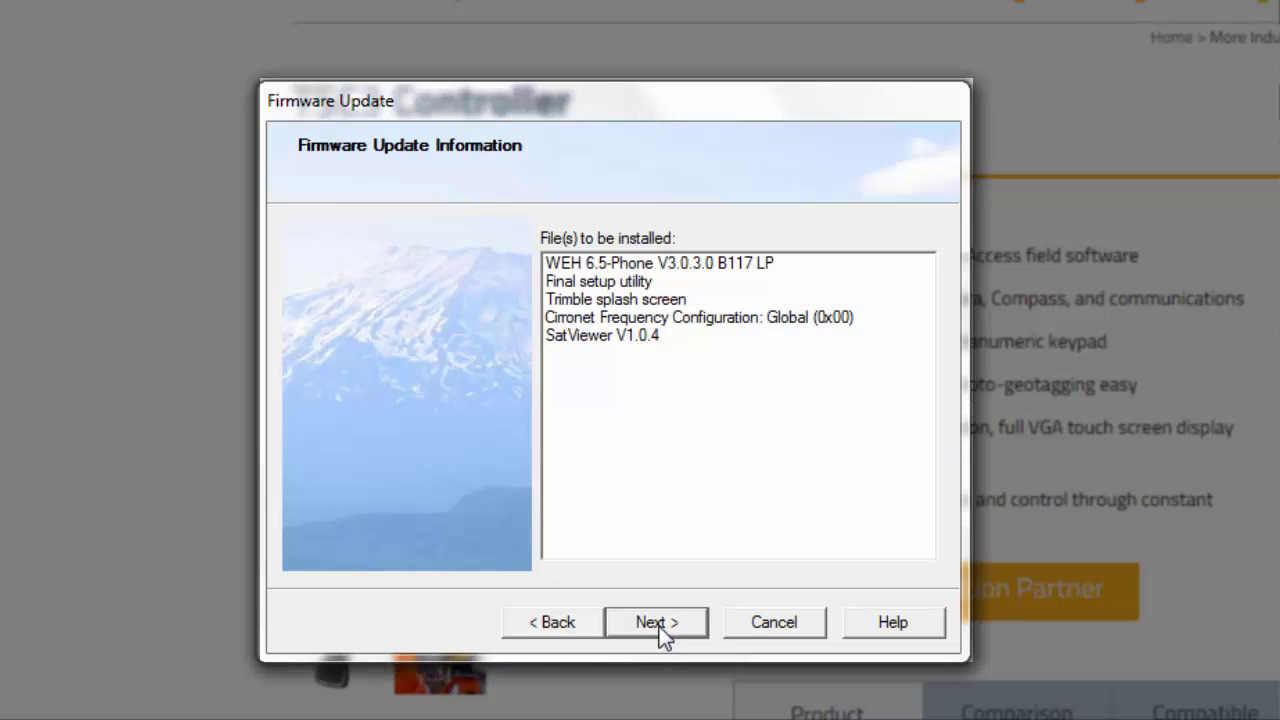
click(659, 626)
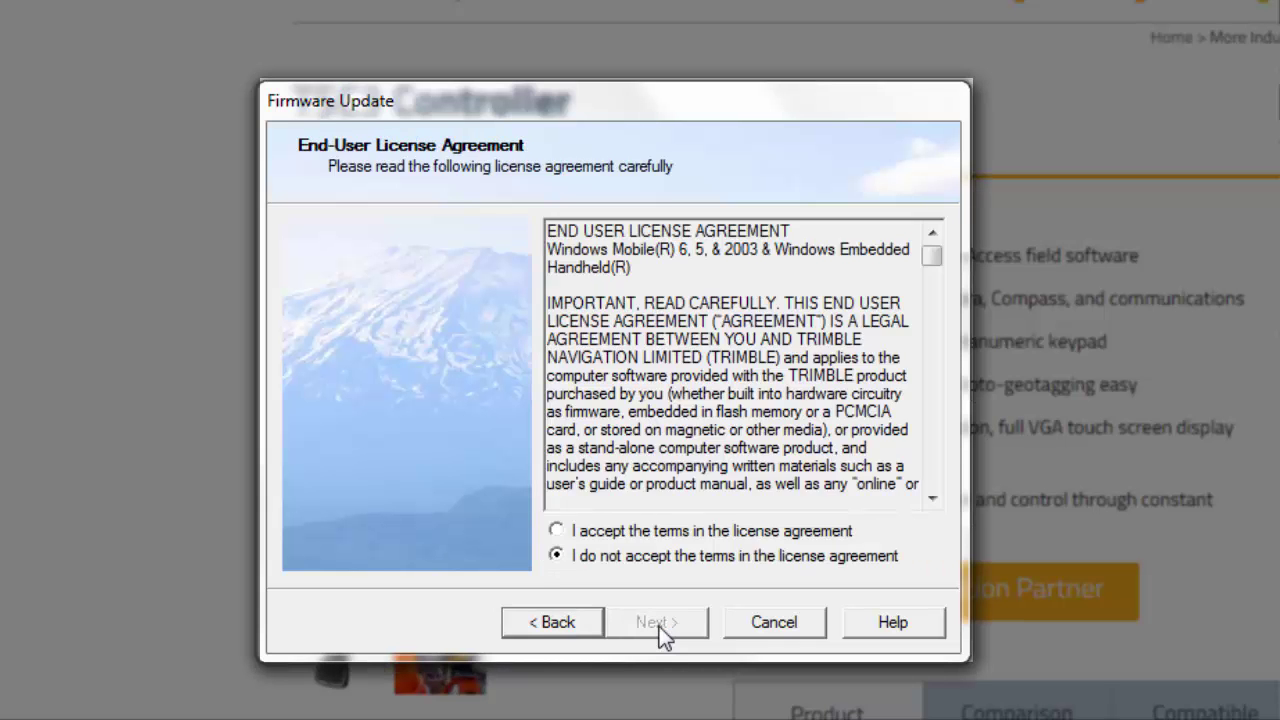
click(581, 534)
click(643, 620)
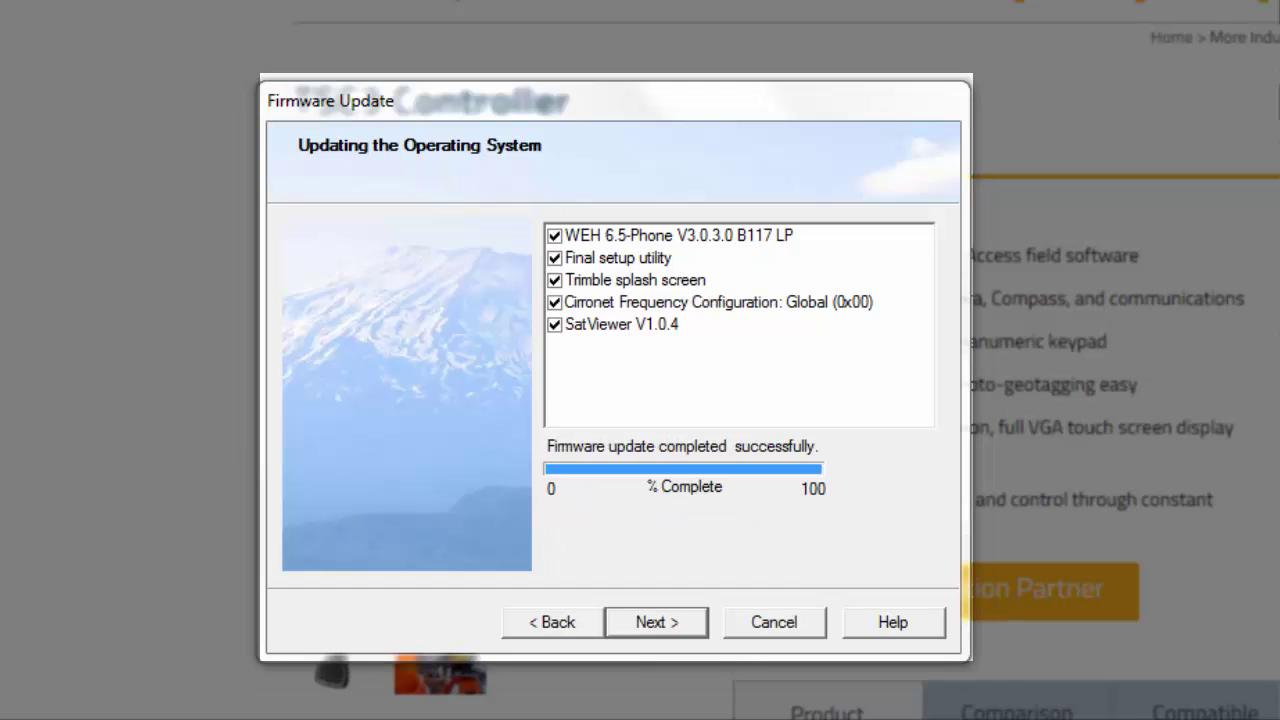
click(659, 630)
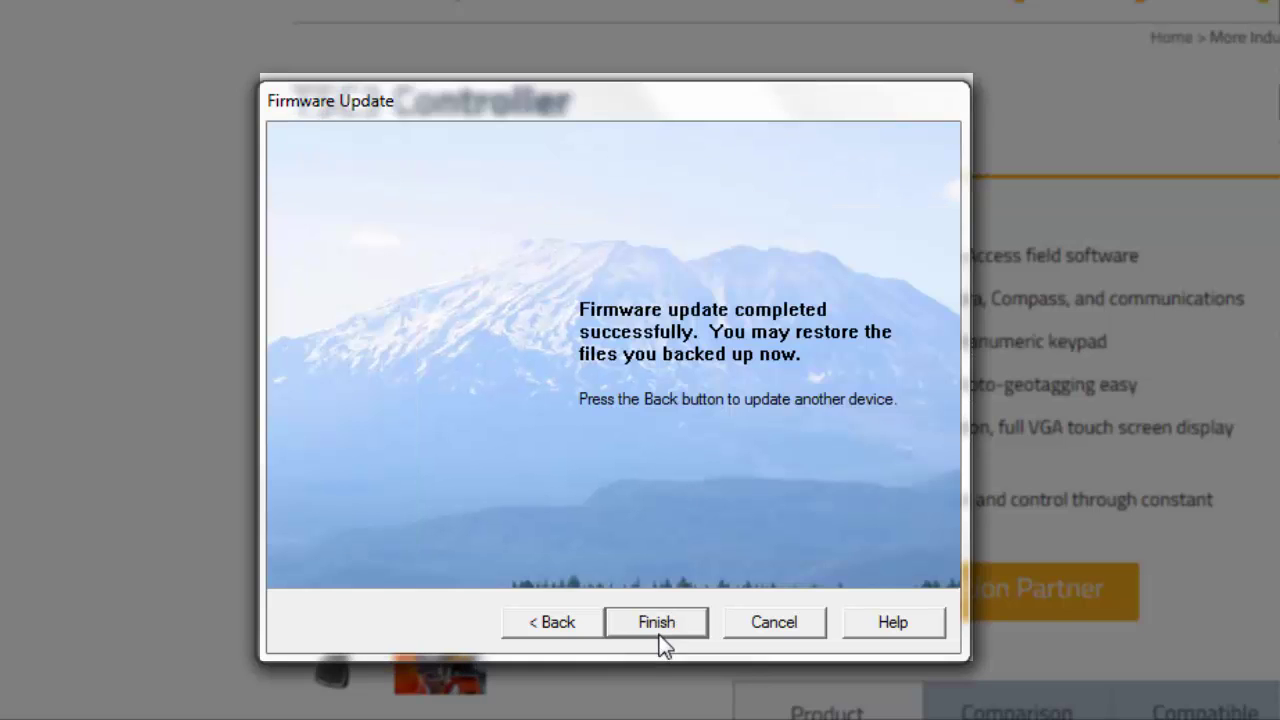
click(658, 622)
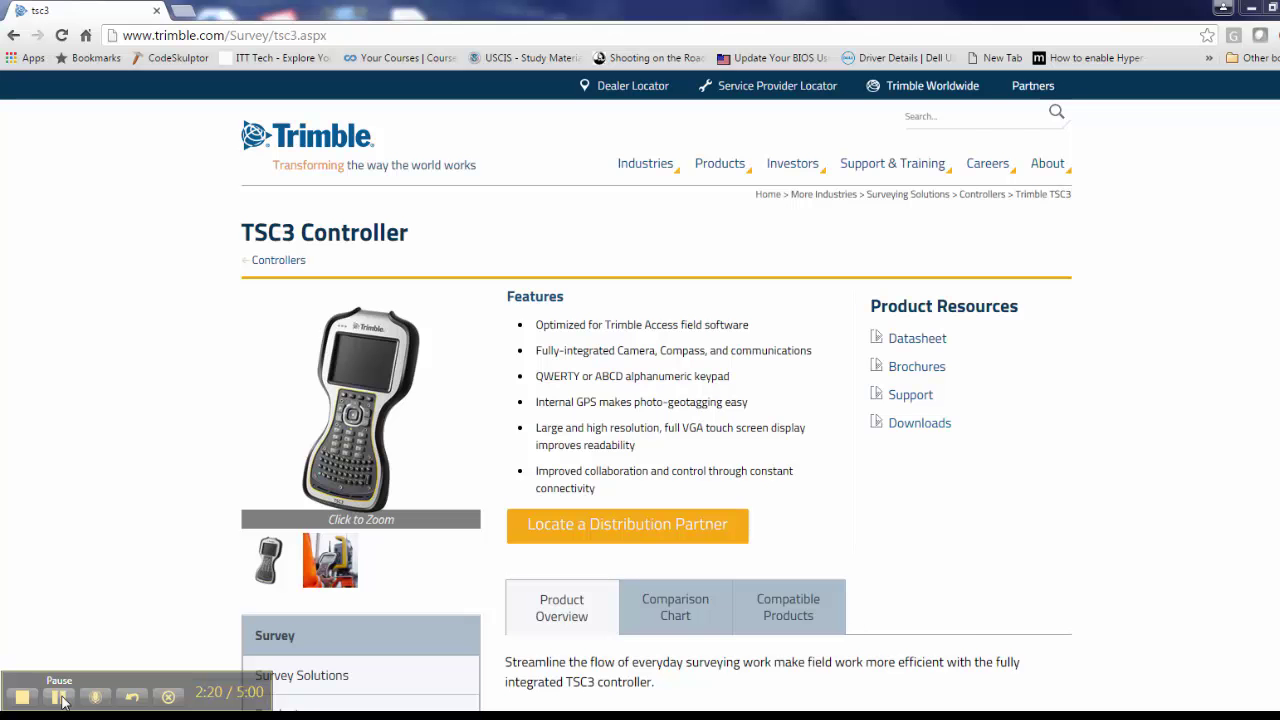
Set the TSC3 clock's time zone to GMT-6 Central (US & Canada) and confirm saving the settings.
click(61, 700)
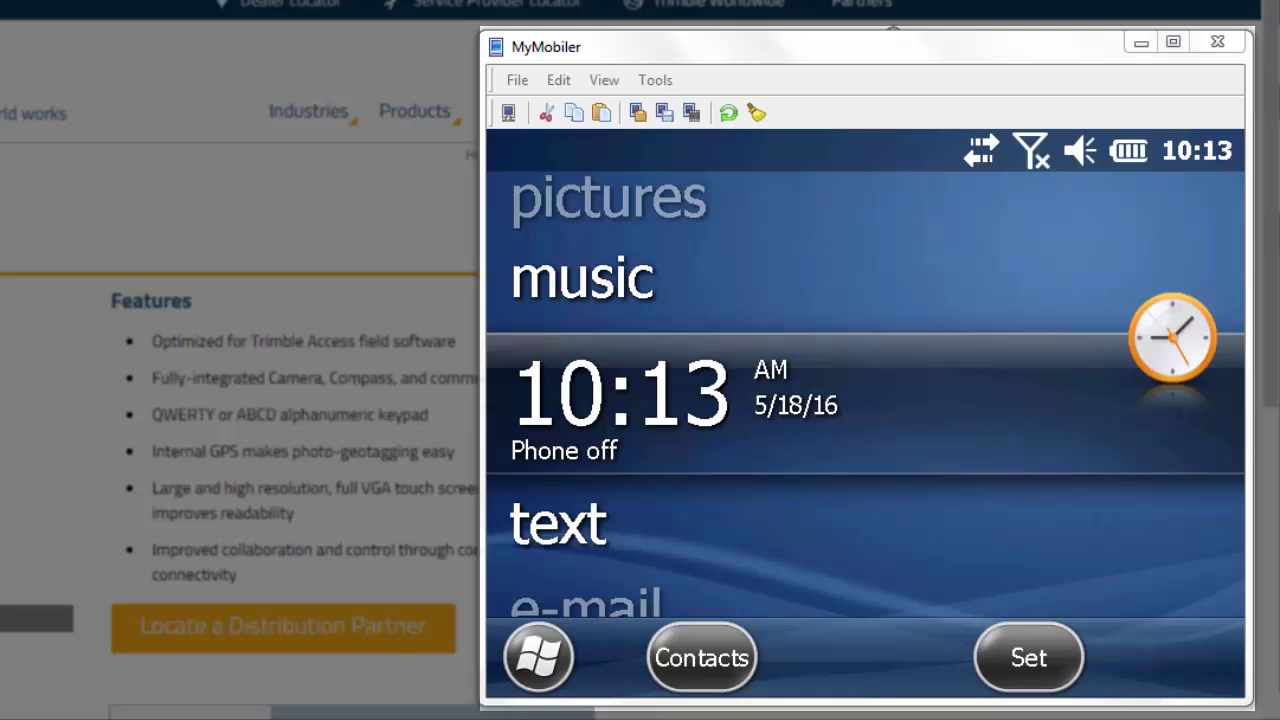
key(Return)
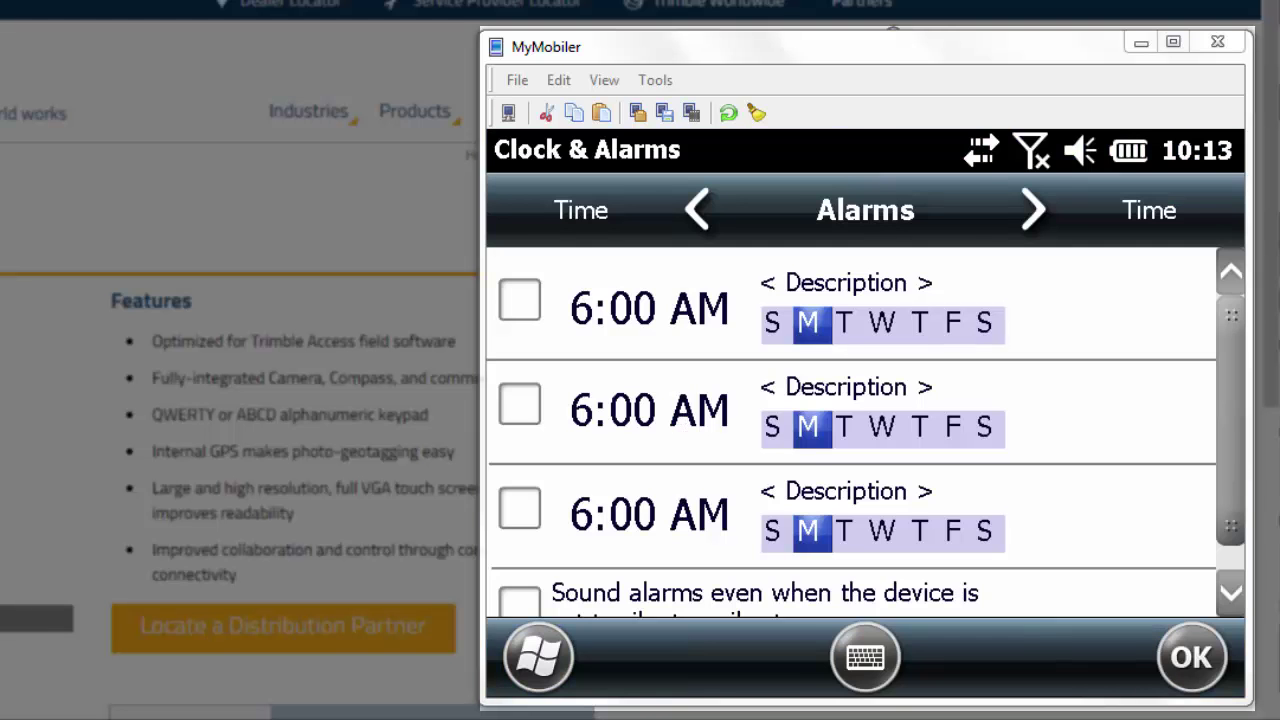
key(Left)
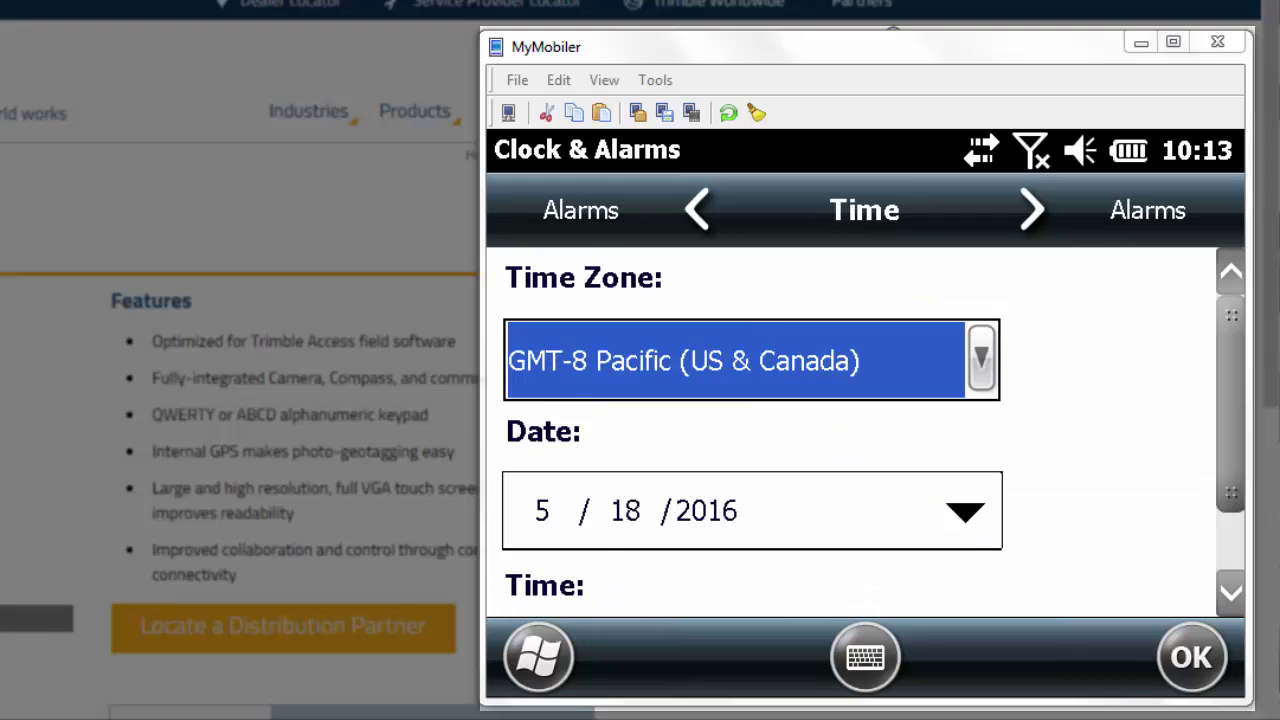
key(Return)
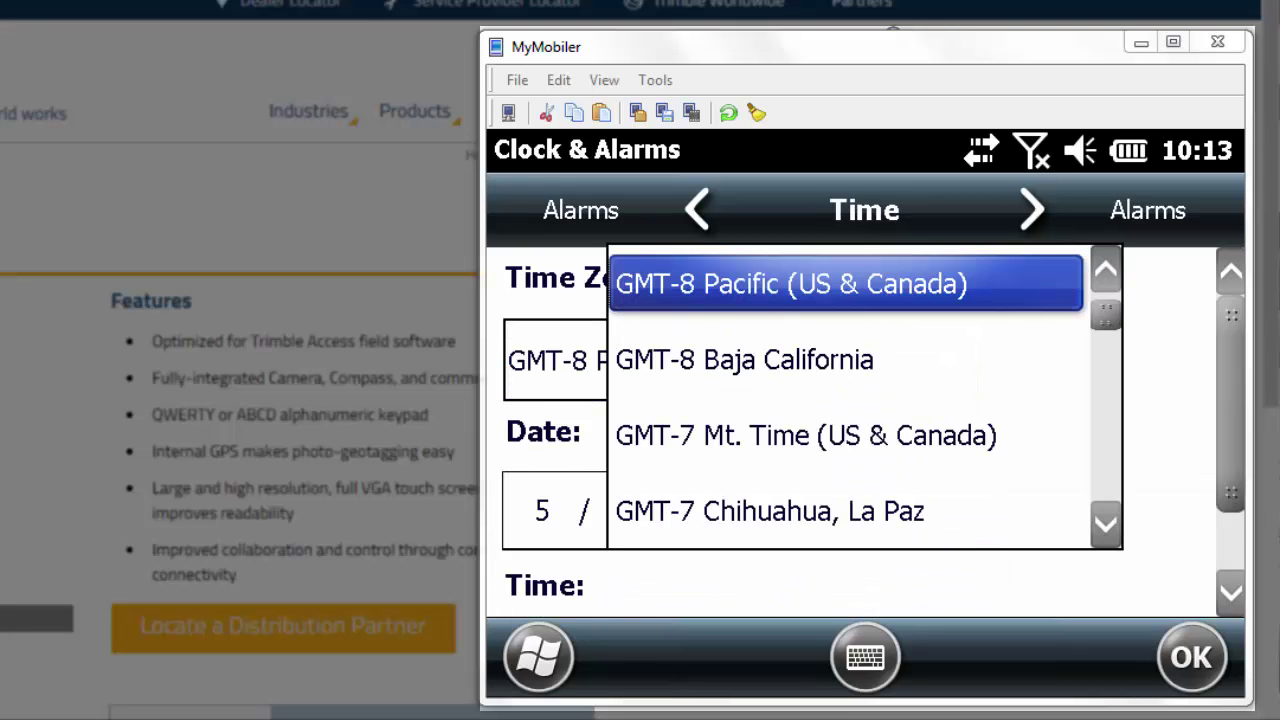
scroll(850, 397, down, 2)
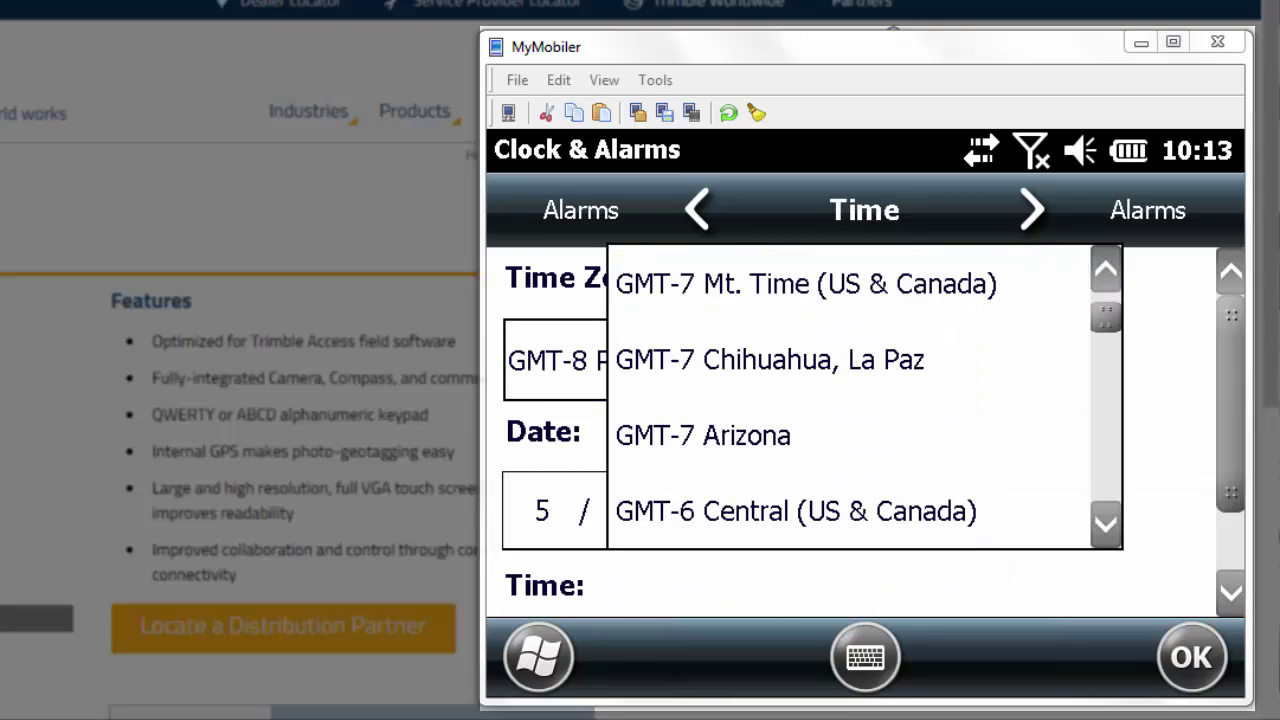
click(796, 511)
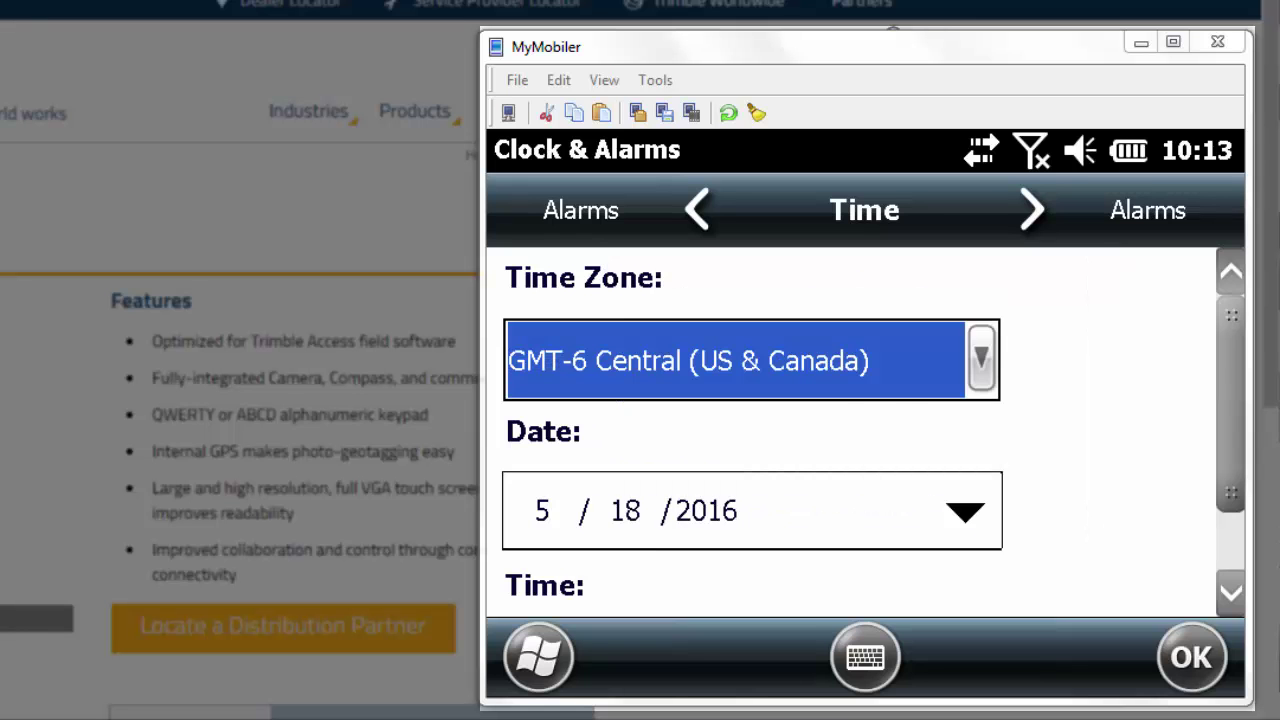
scroll(850, 433, down, 1)
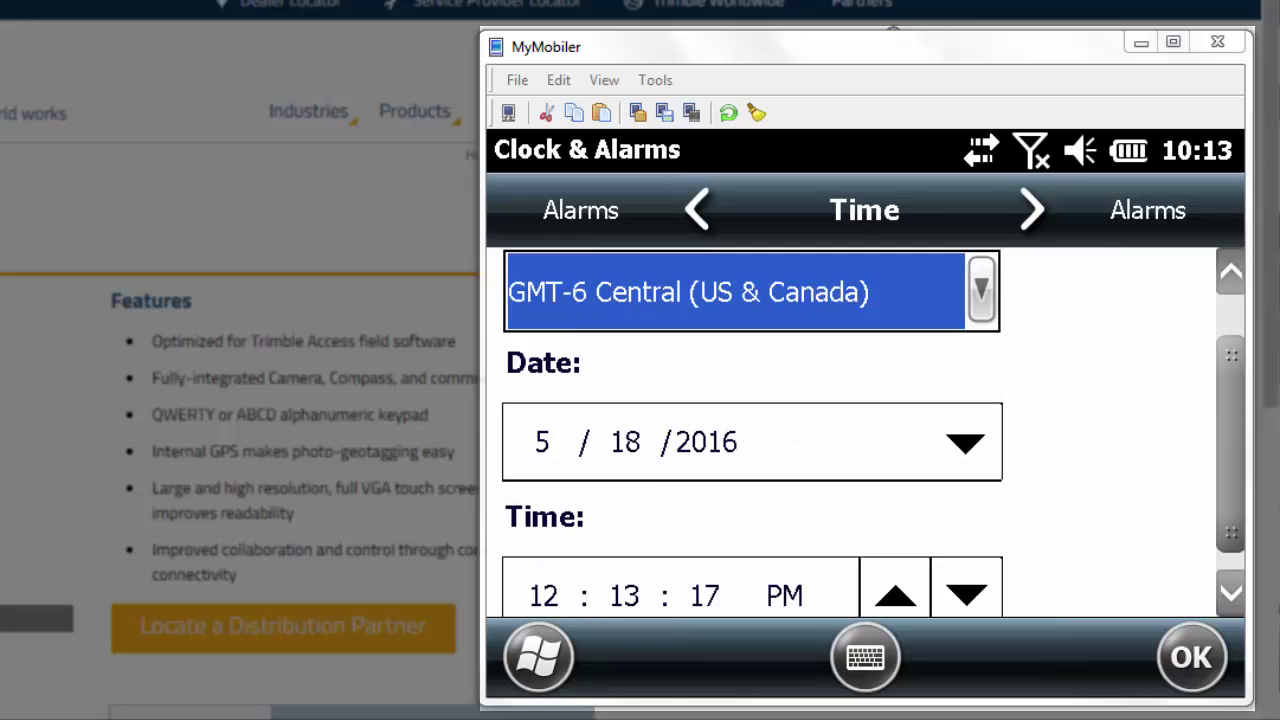
key(Return)
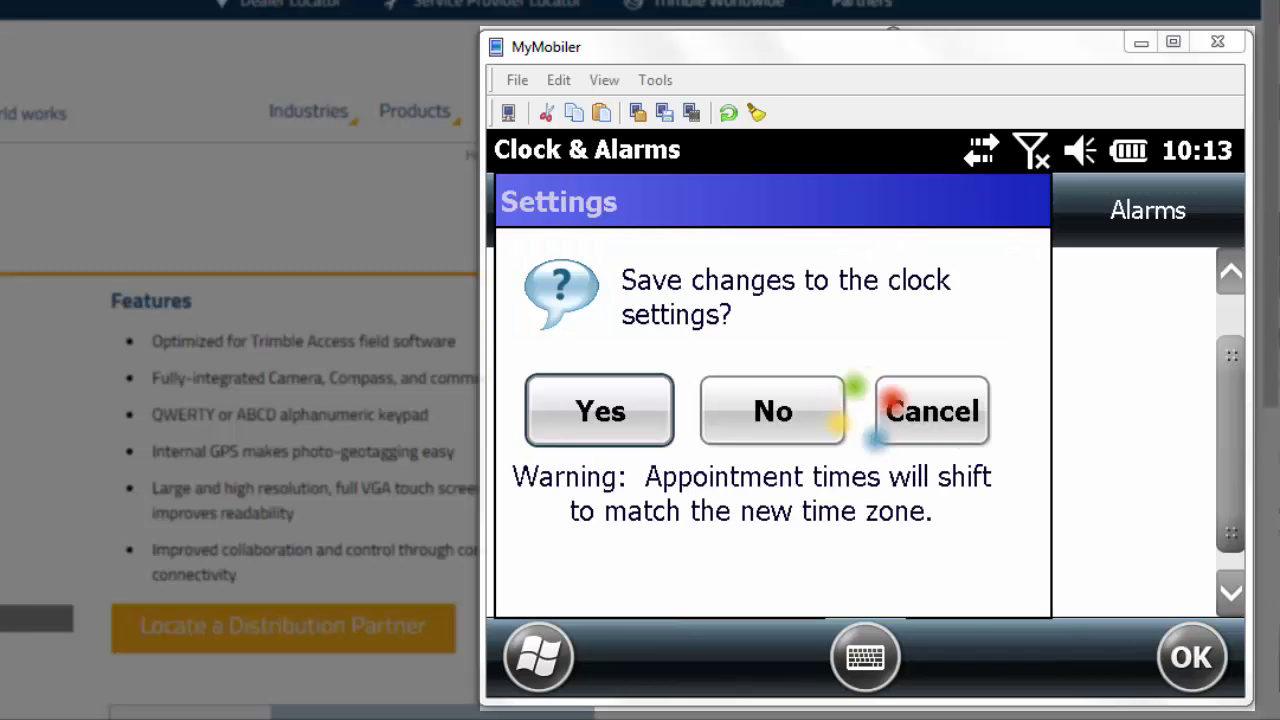
key(Return)
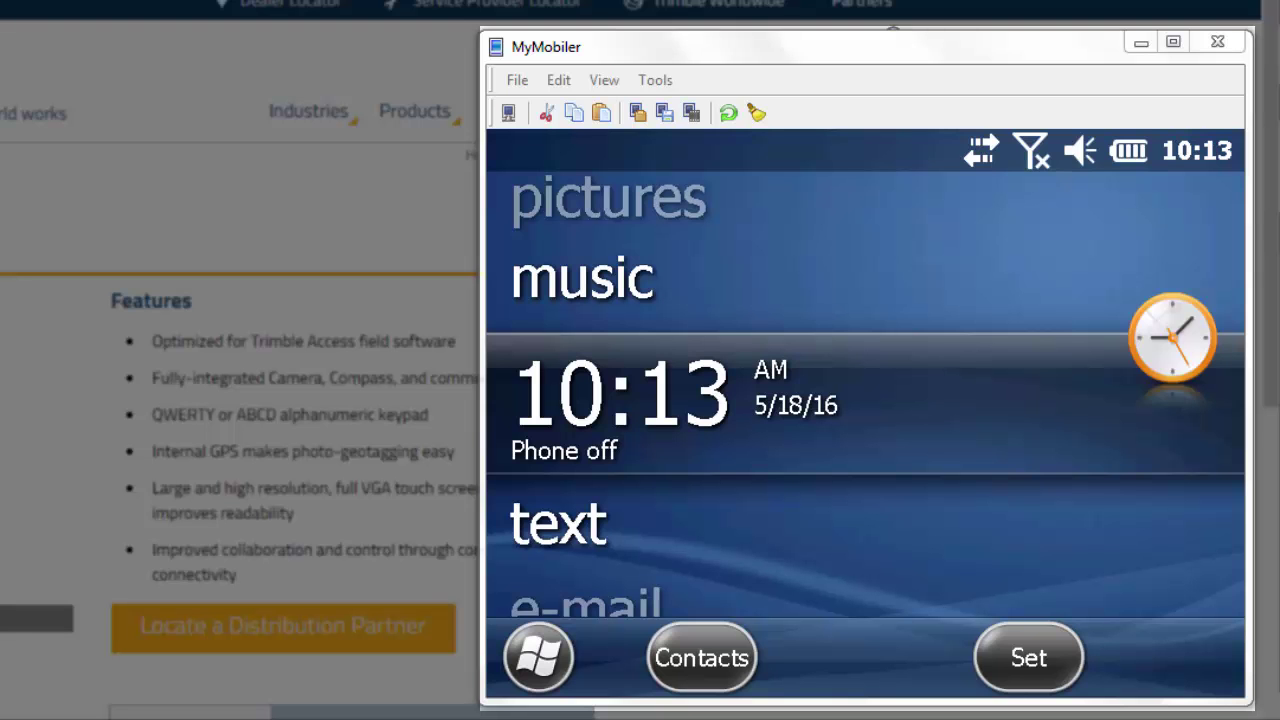
Select Trimble Access version 2015.22 (9930) with English language and help files, and install.
key(ctrl+Escape)
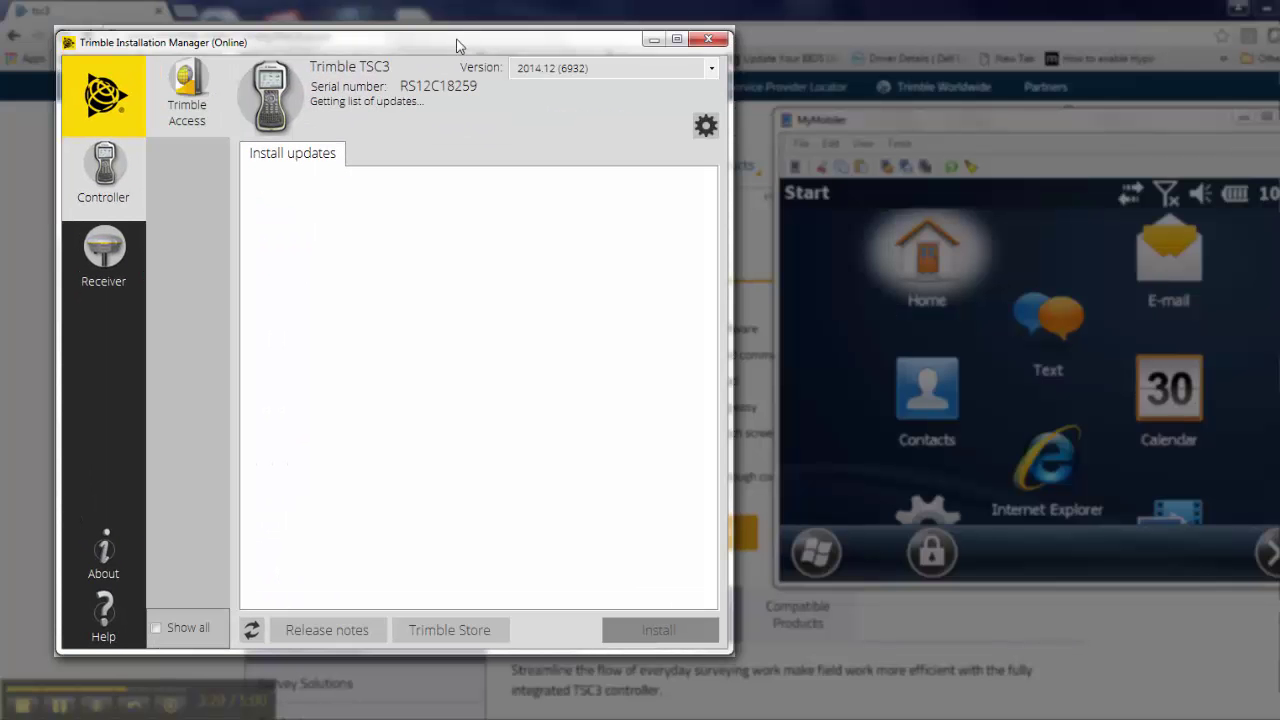
click(711, 68)
click(599, 110)
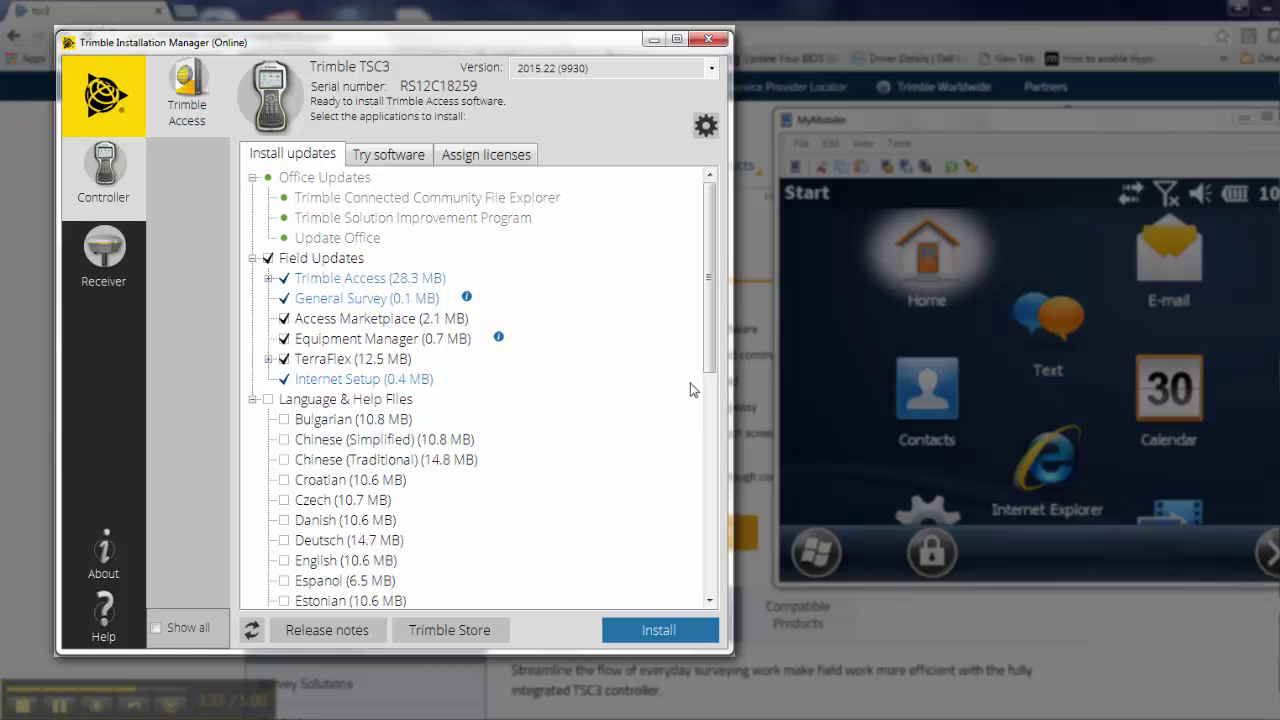
scroll(690, 375, down, 2)
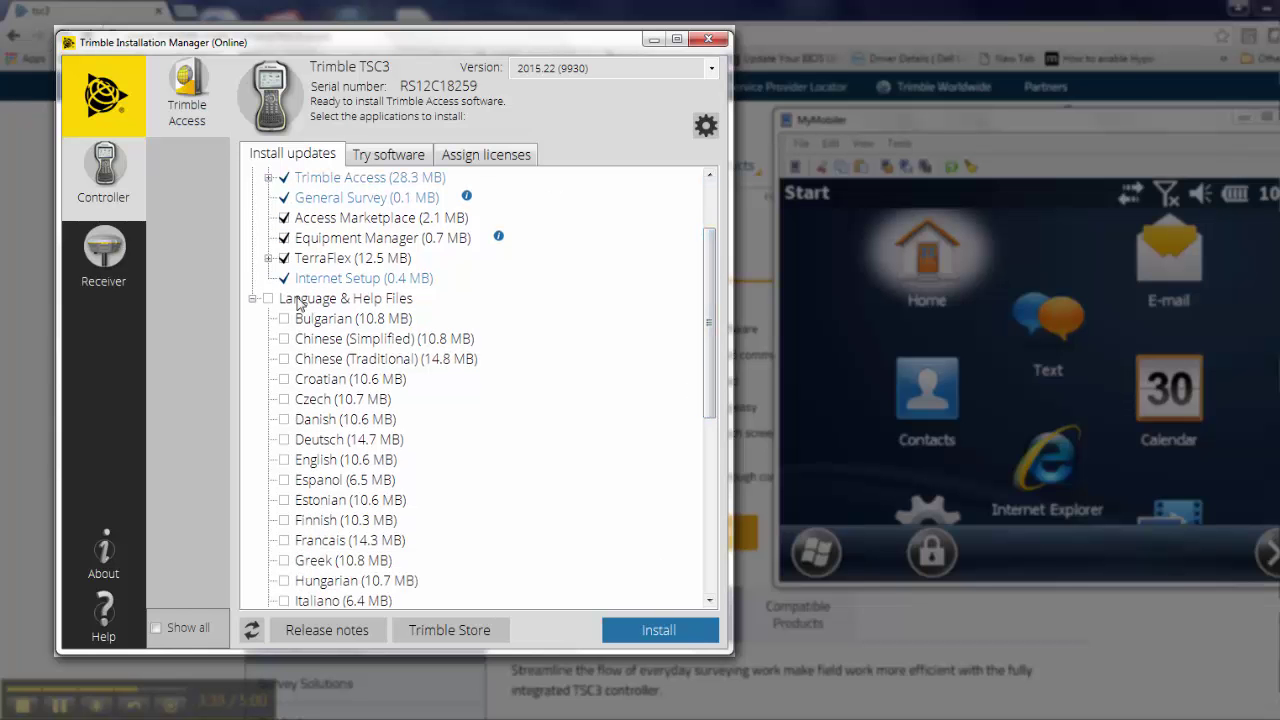
click(284, 460)
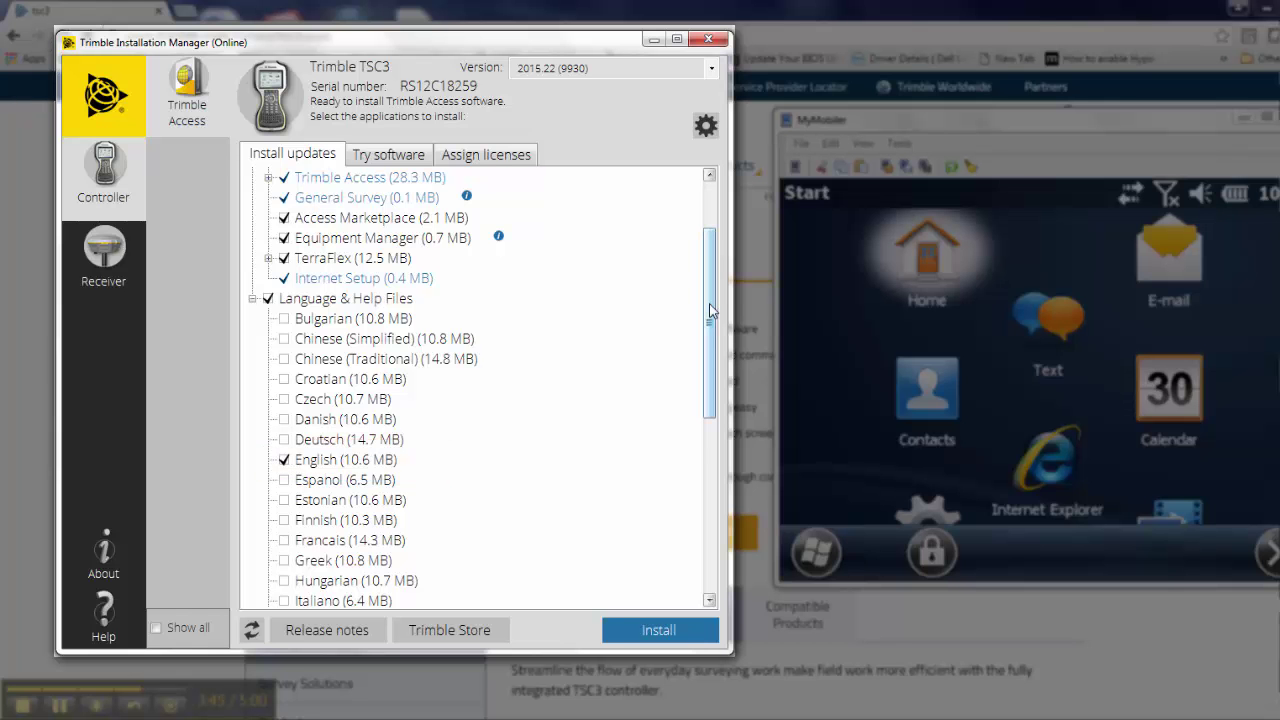
scroll(712, 310, down, 1)
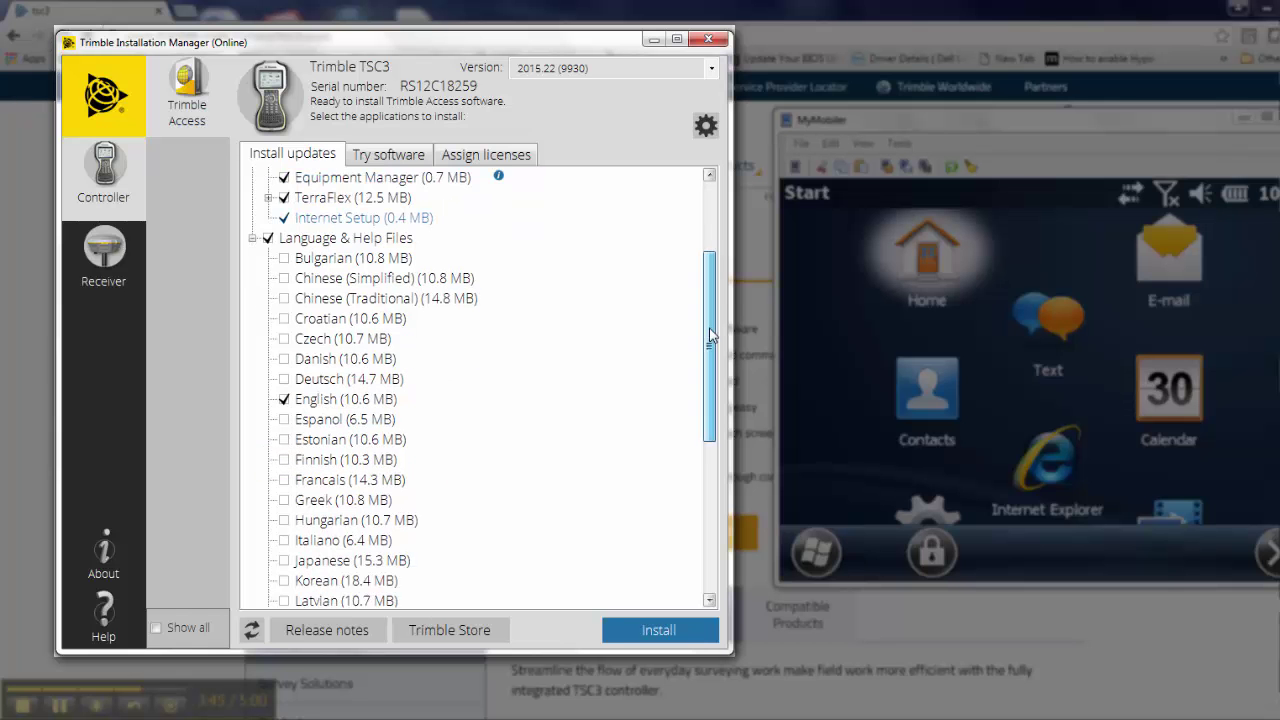
click(648, 631)
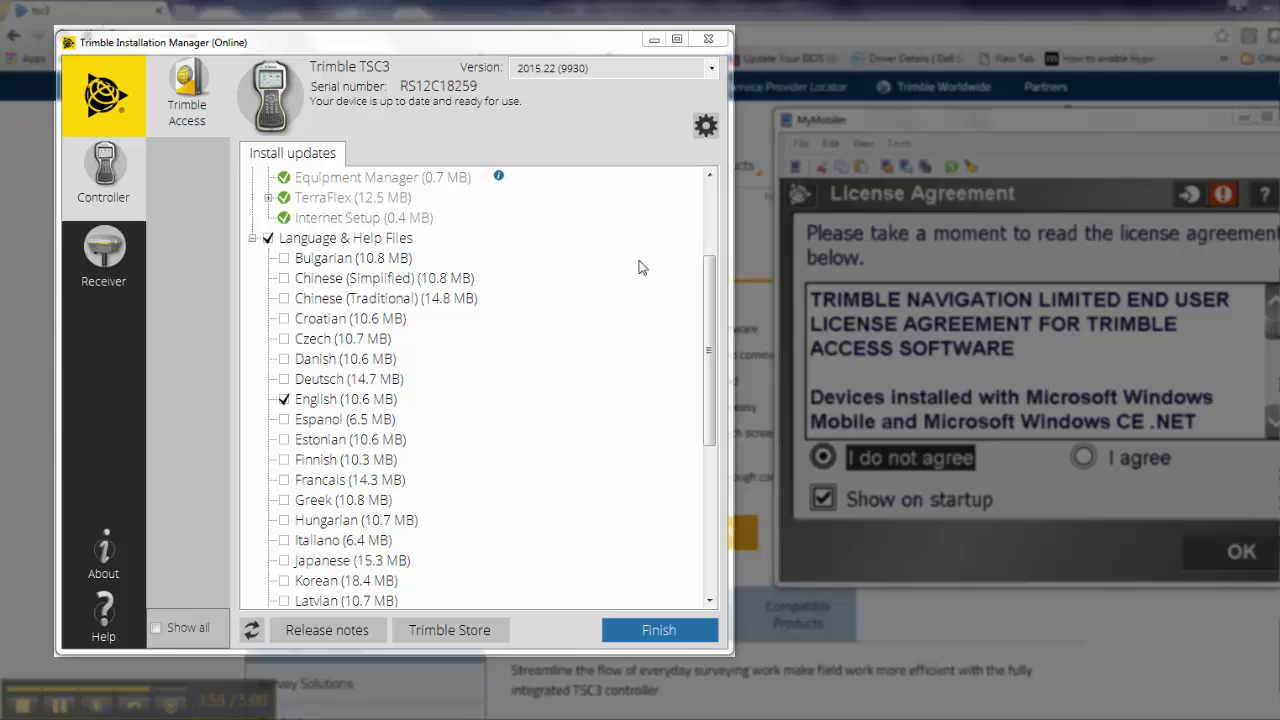
Finish the installation and accept the Trimble Access licence with 'Show on startup' unticked.
click(660, 631)
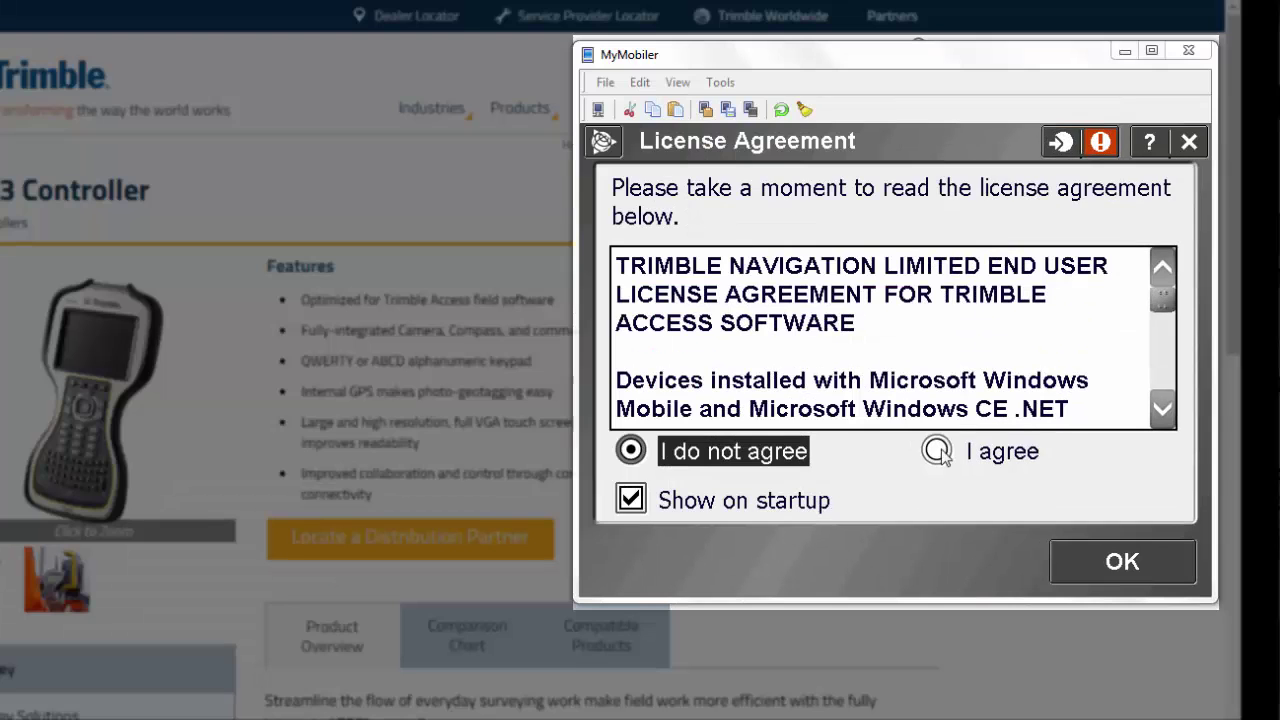
click(937, 453)
click(701, 505)
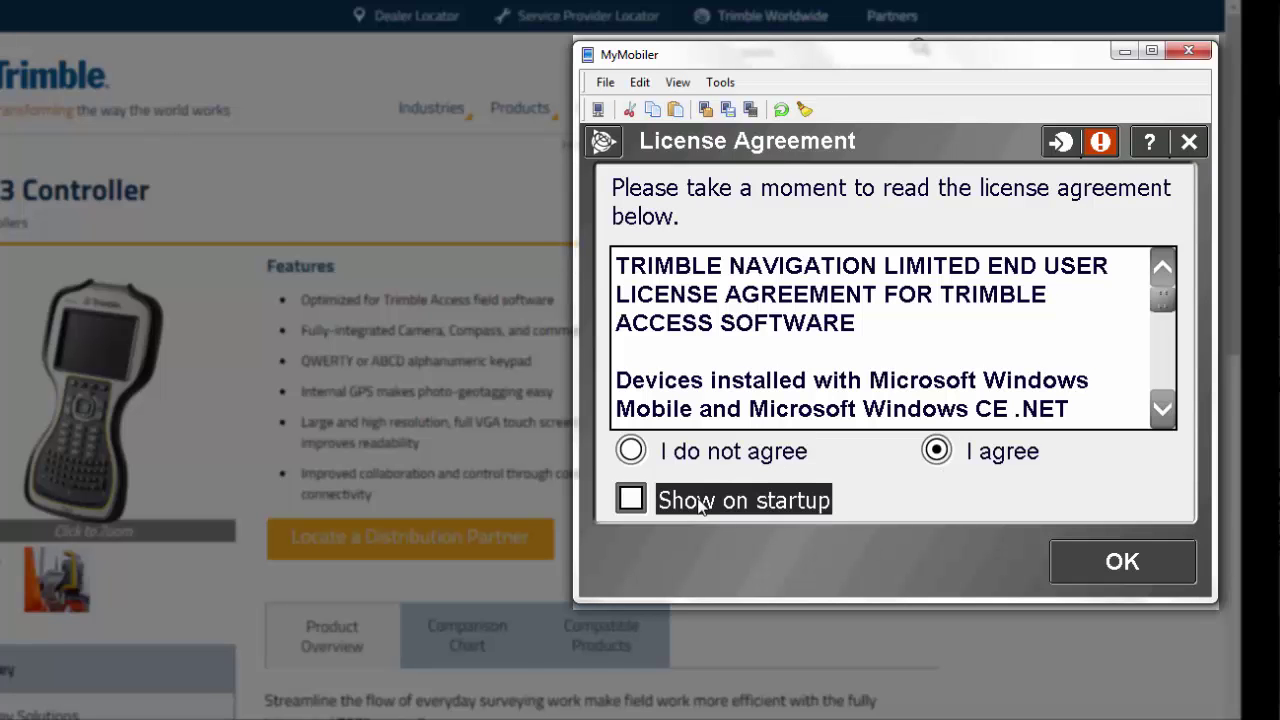
click(1091, 559)
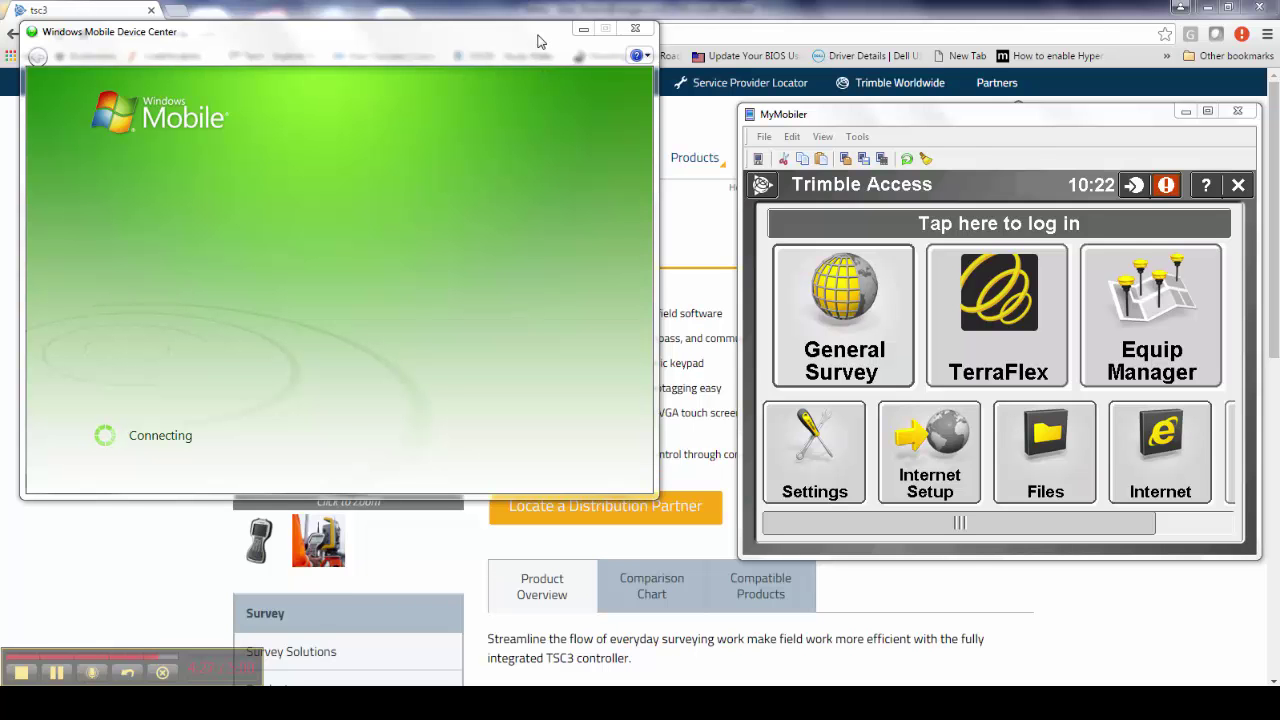
Choose Don't Register, then browse the TSC3's contents from the root drive into the Trimble Data folder.
drag(634, 85, 399, 62)
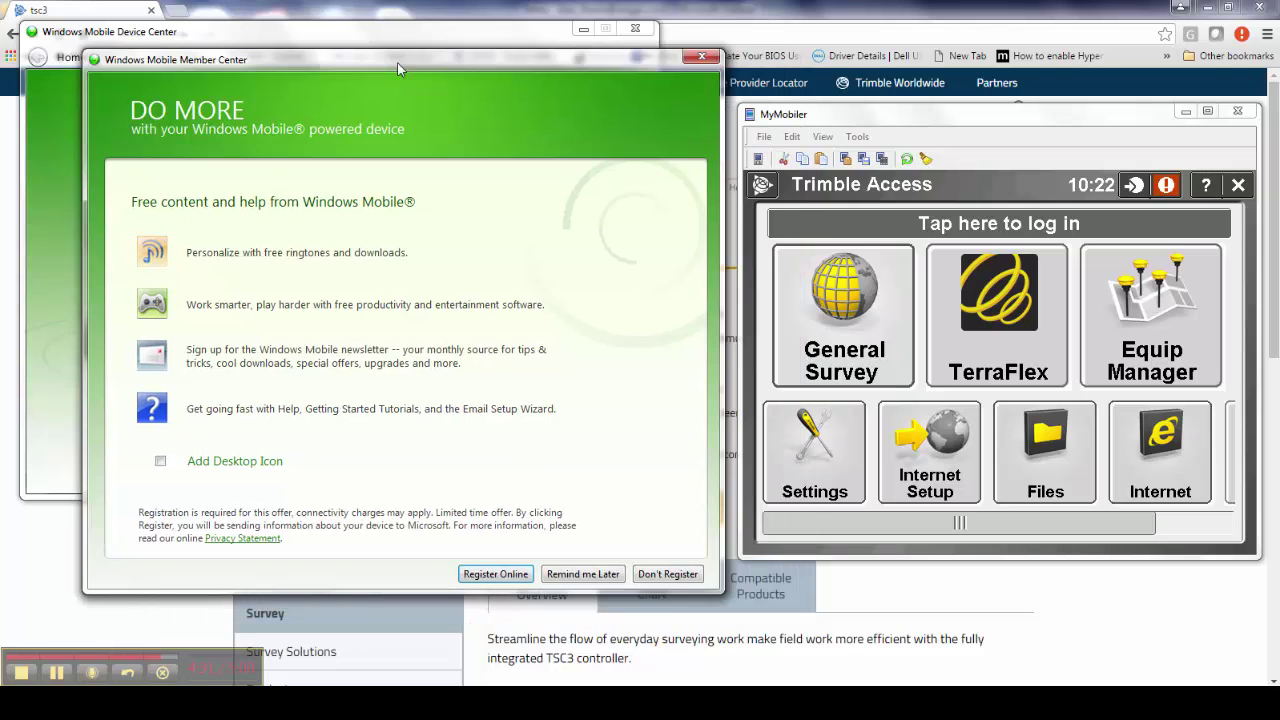
click(667, 575)
click(360, 357)
mouse_move(380, 252)
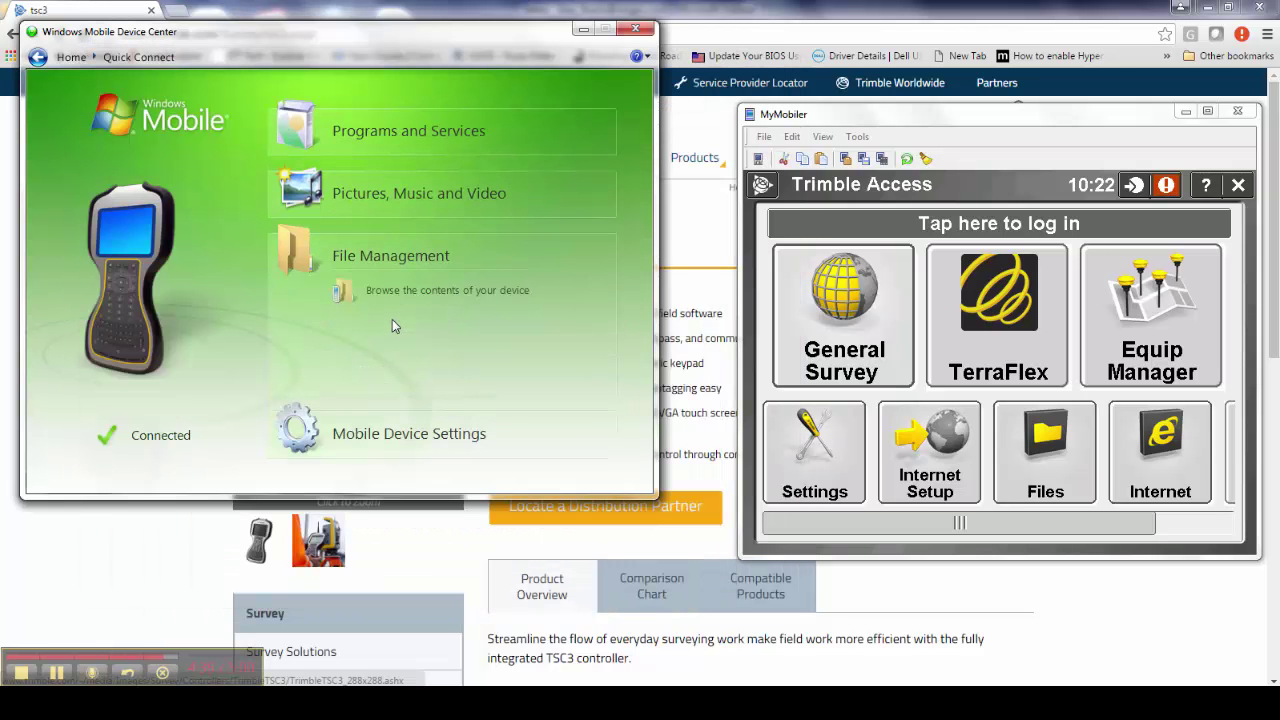
click(395, 292)
double_click(450, 236)
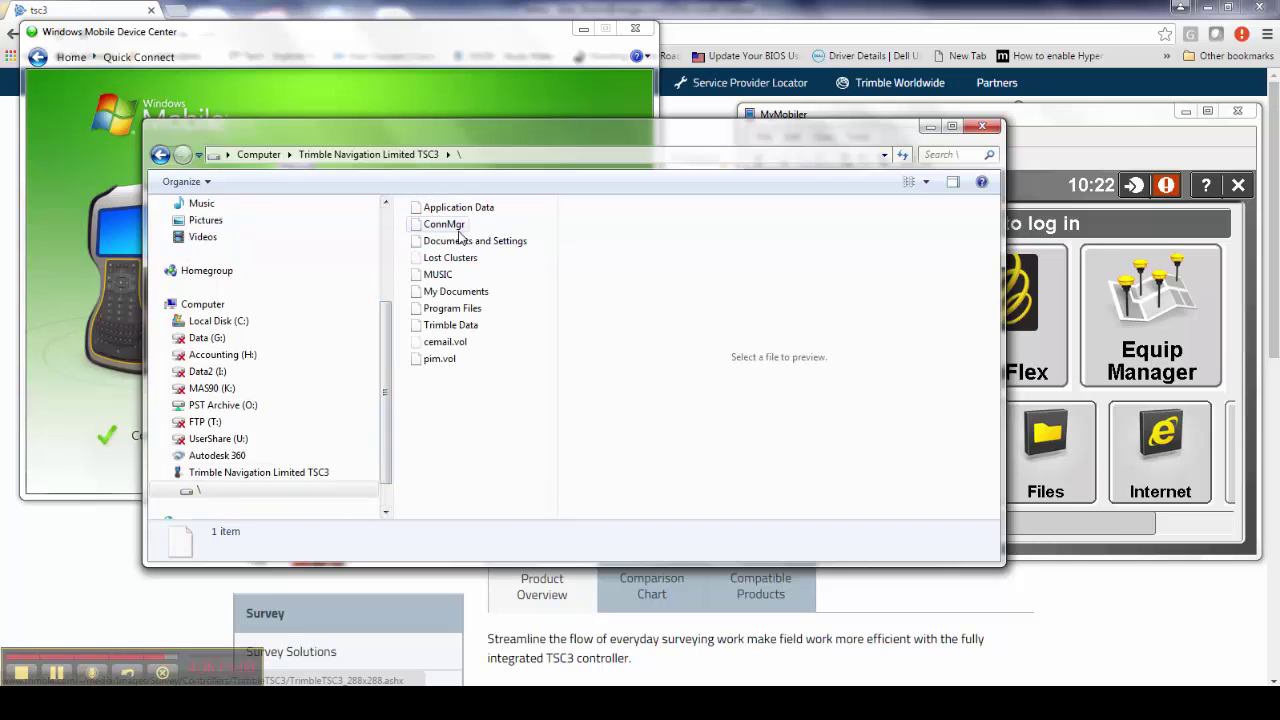
double_click(452, 326)
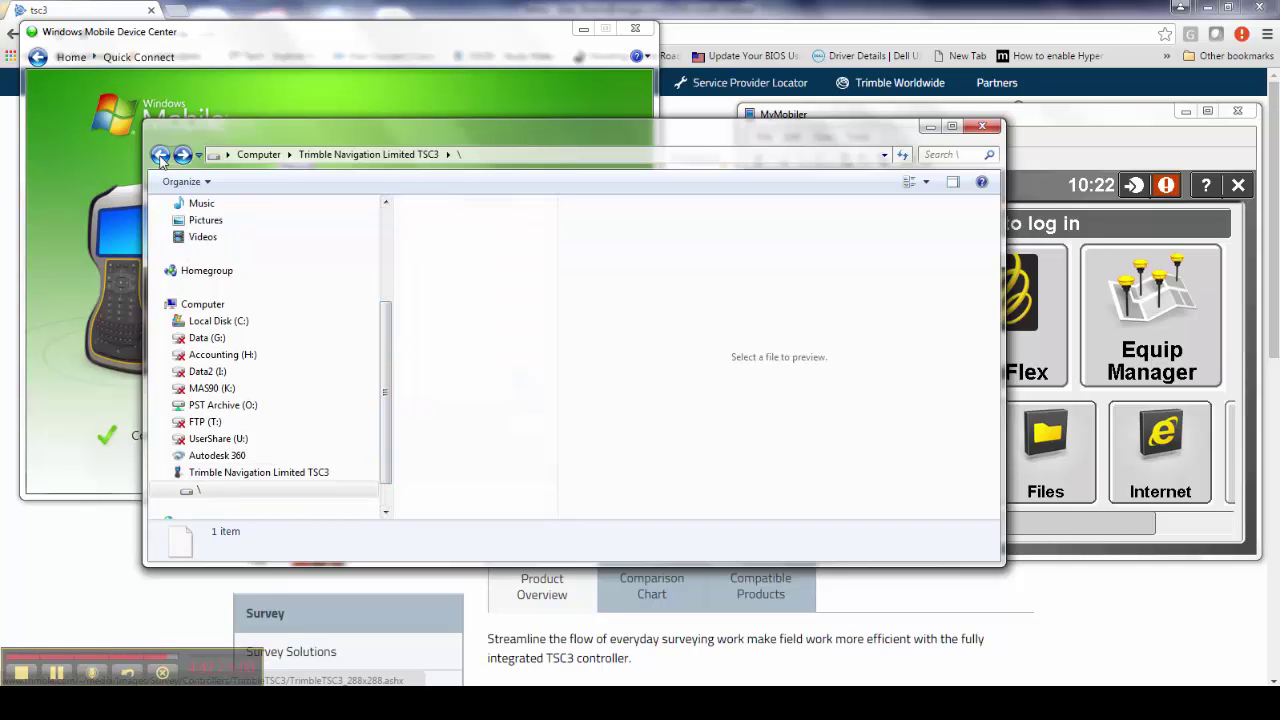